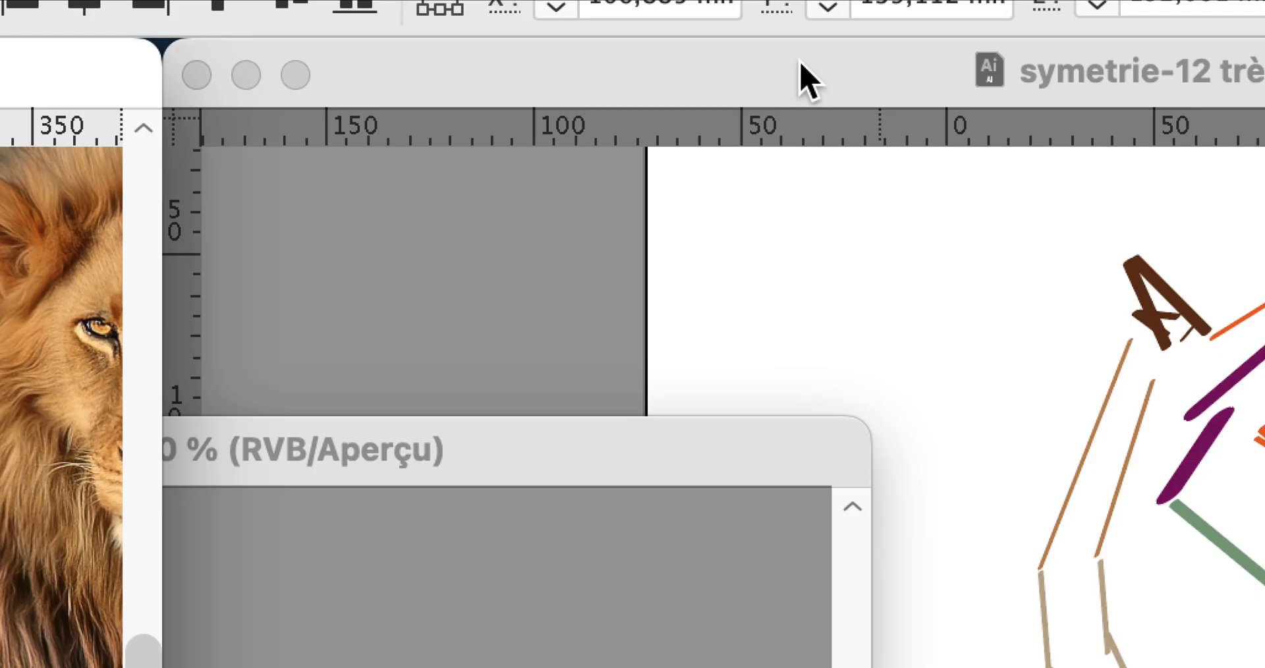
Bring the symetrie-11 anguleux arrondi.ai document to the front and display its Layers panel beside the lion drawing.
left_click(809, 79)
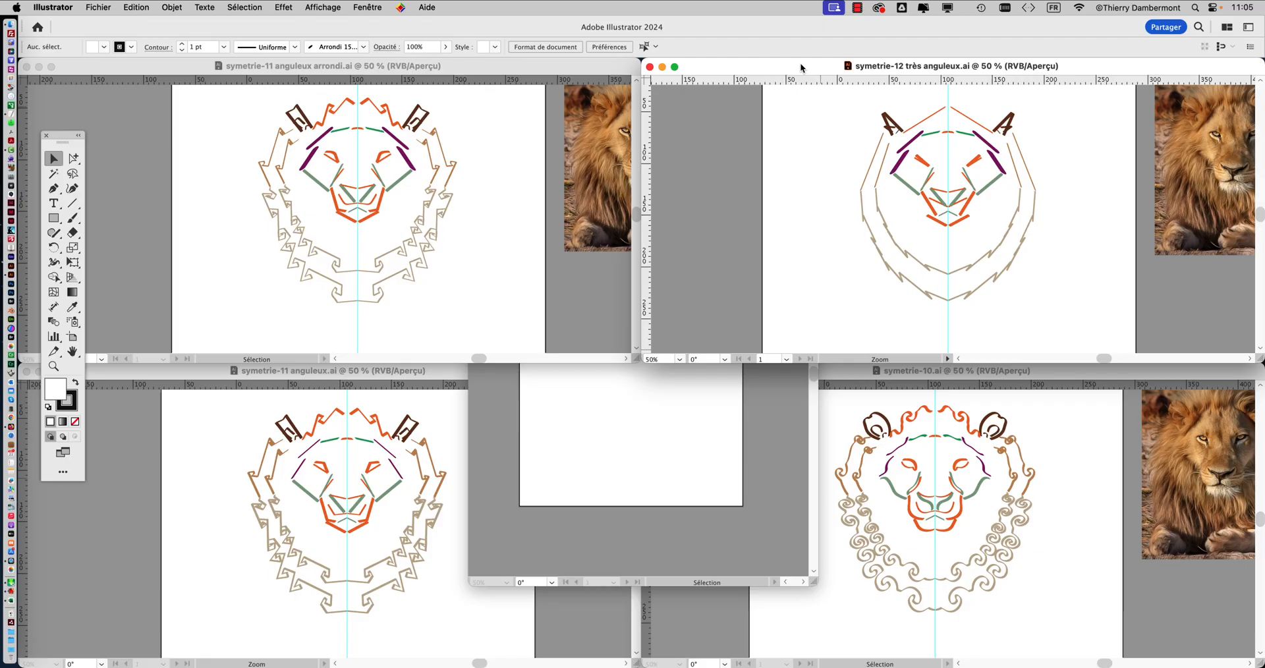
left_click(300, 72)
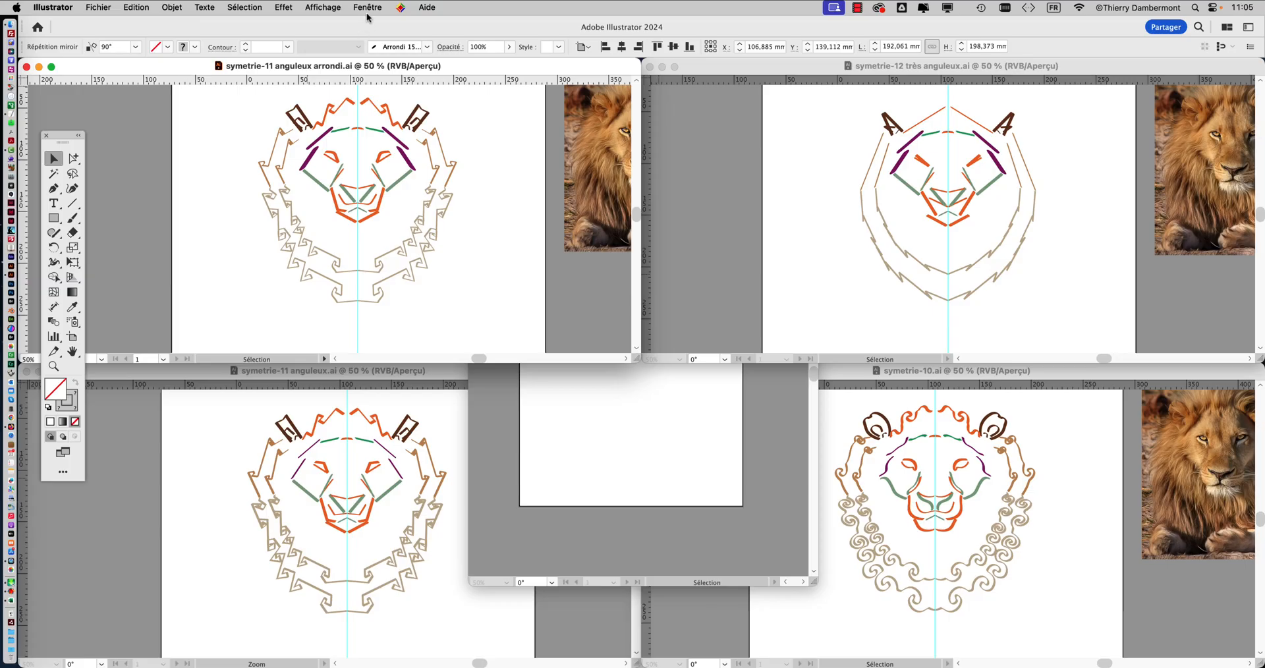
left_click(367, 7)
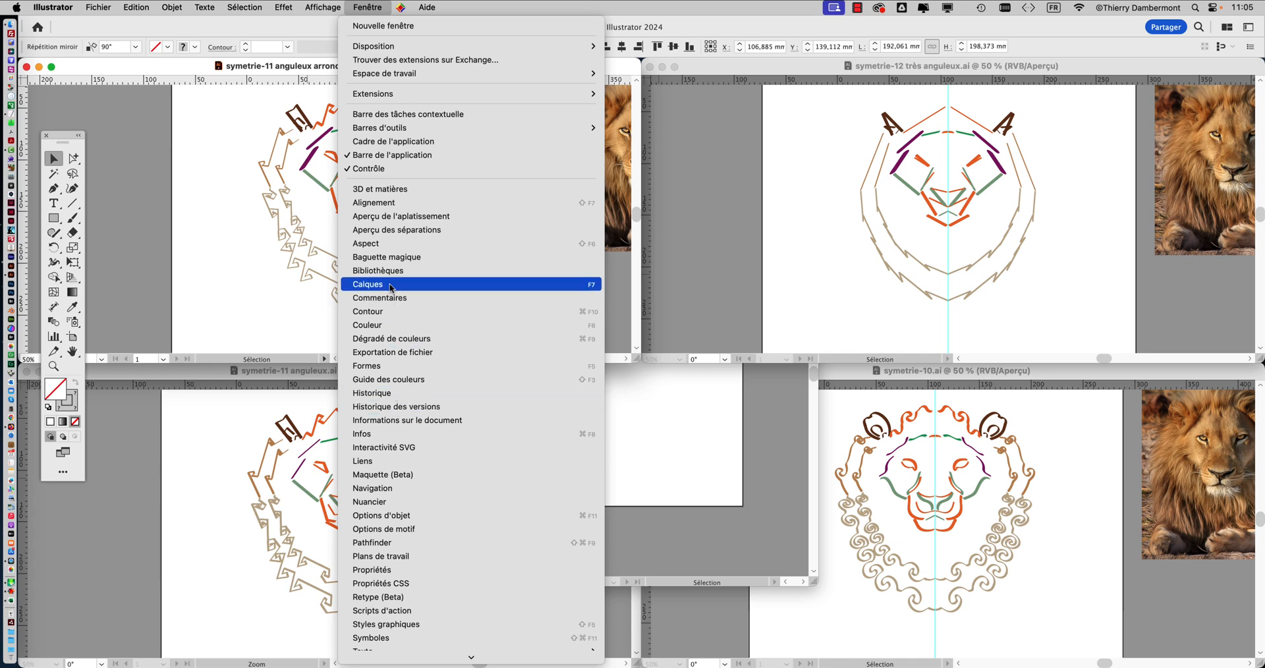
left_click(367, 284)
left_click_drag(1087, 165, 554, 144)
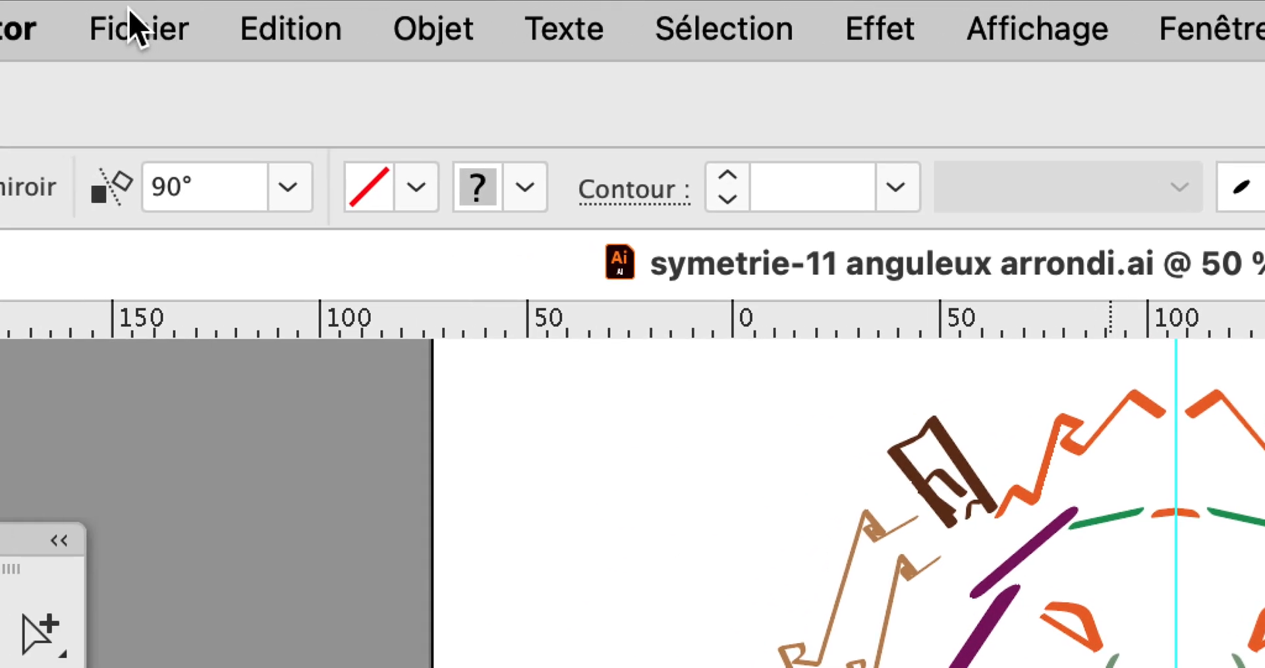
Save the document as a new file named symetrie-11 anguleux arrondi DÉCOMPOSÉE.ai in Illustrator 2020 format.
left_click(26, 3)
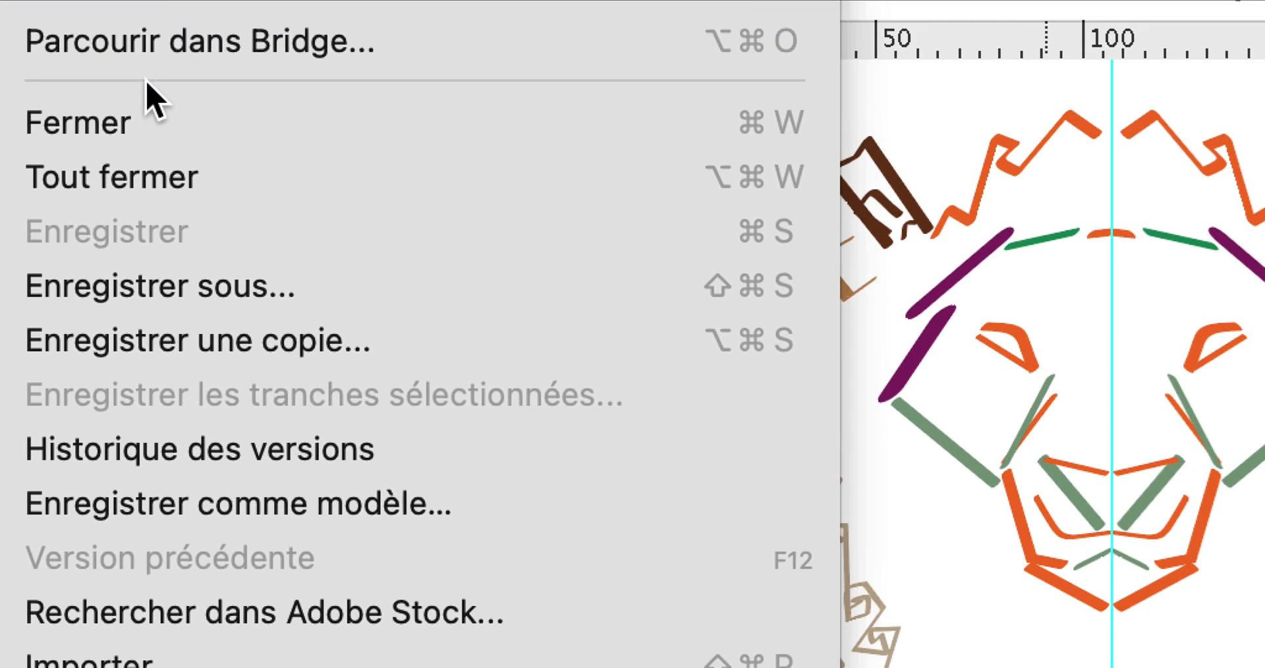
left_click(148, 125)
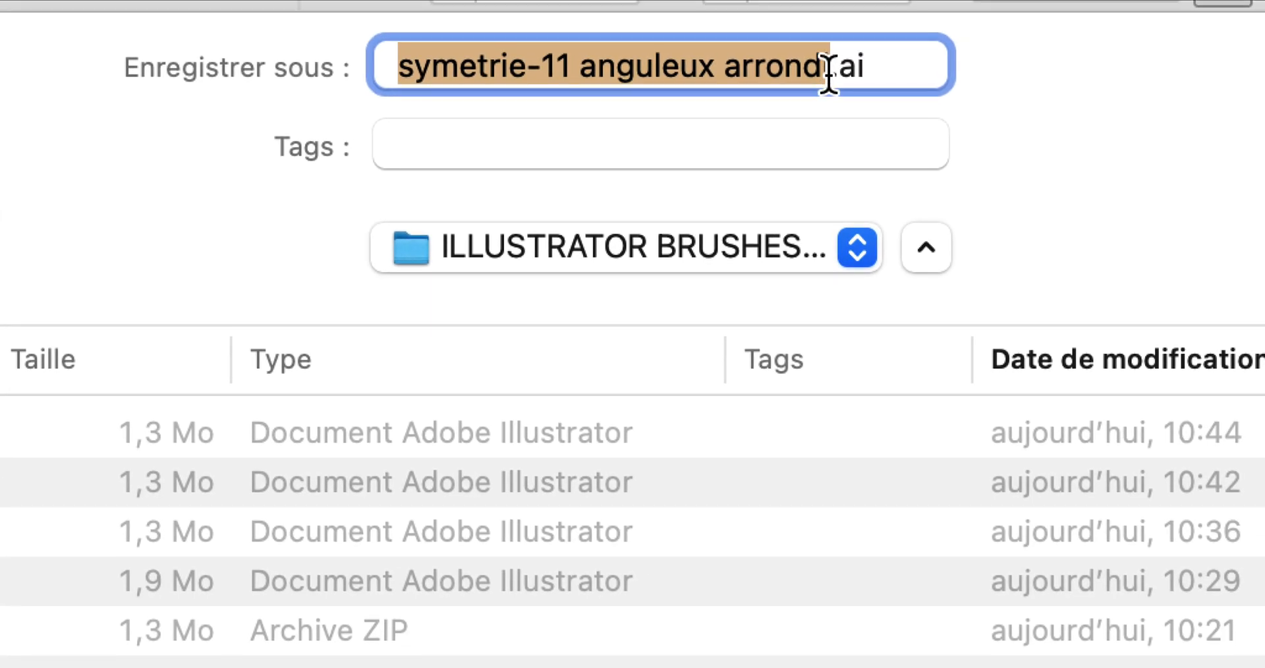
left_click(829, 72)
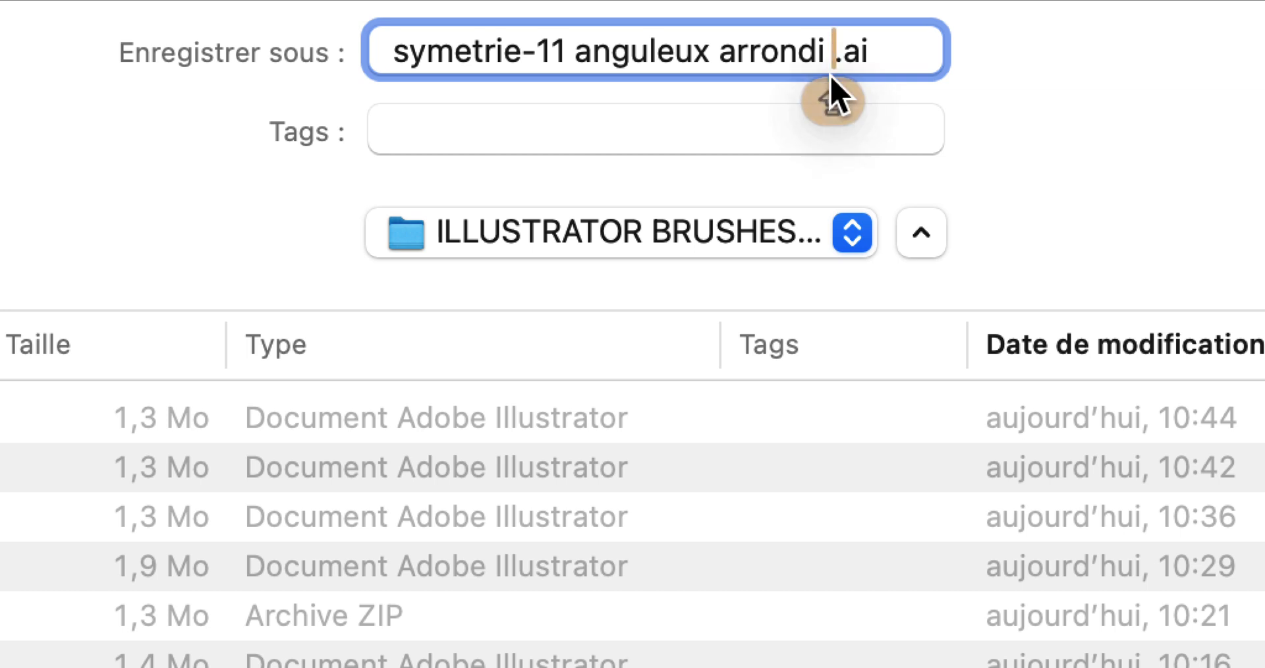
type("DÉCOMPOSÉE")
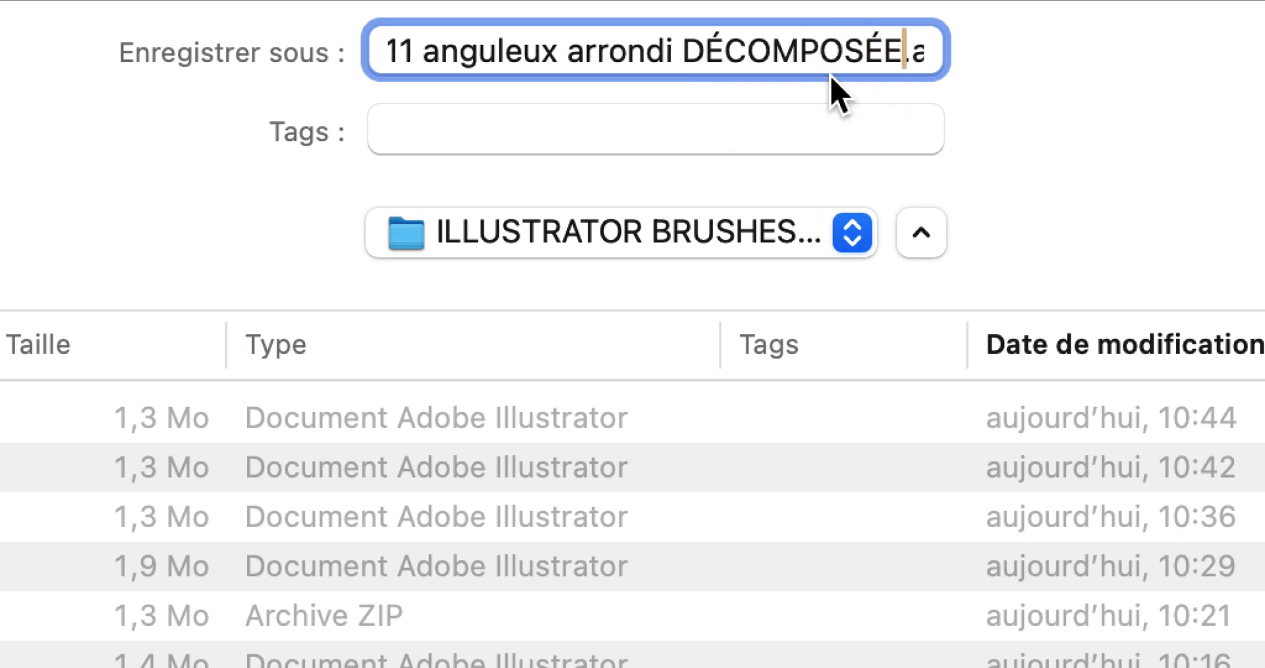
key("shift")
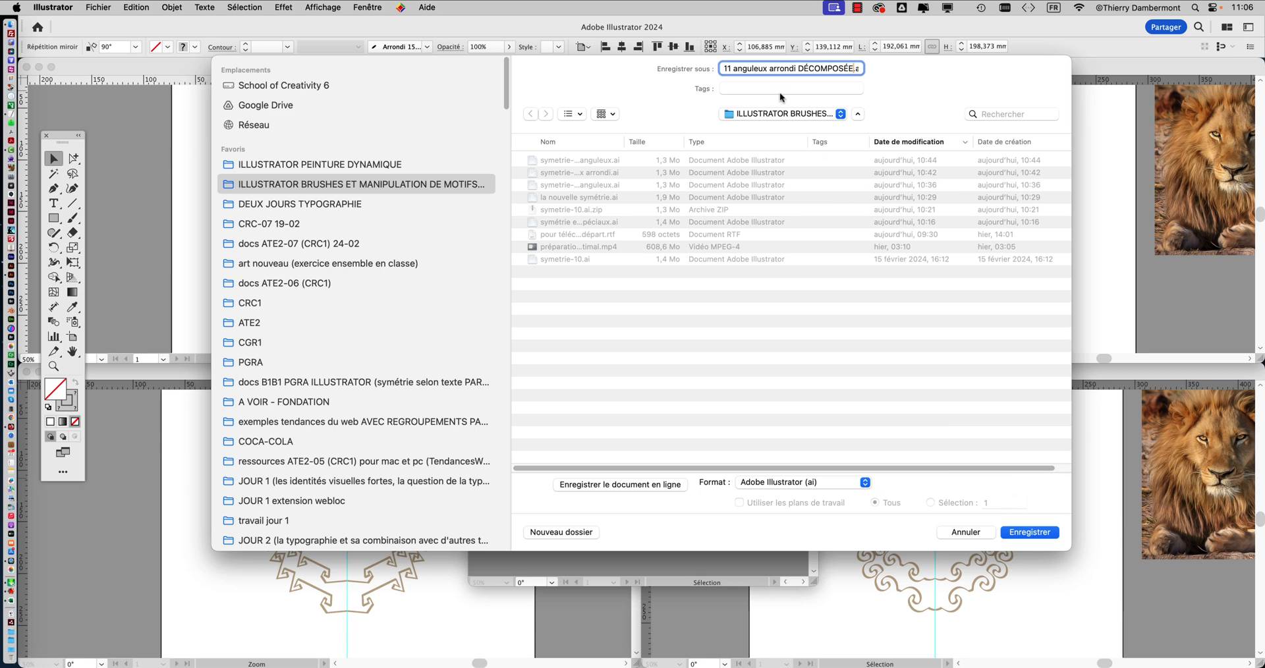
left_click(1043, 537)
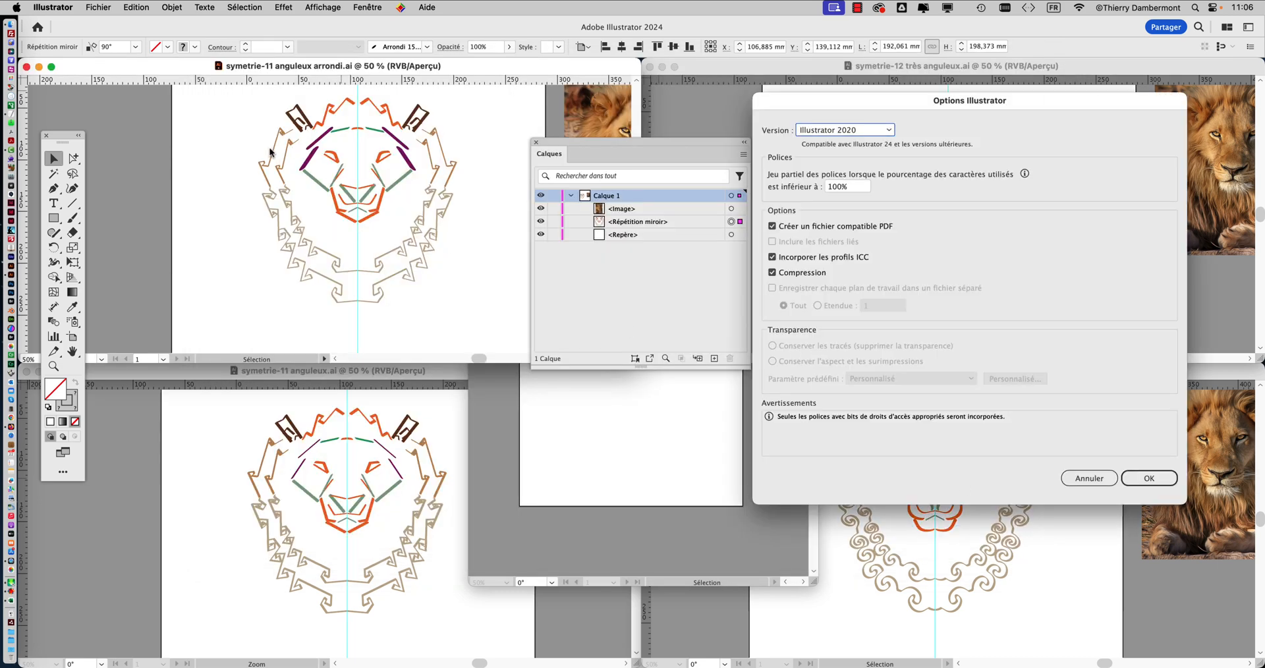
key("Return")
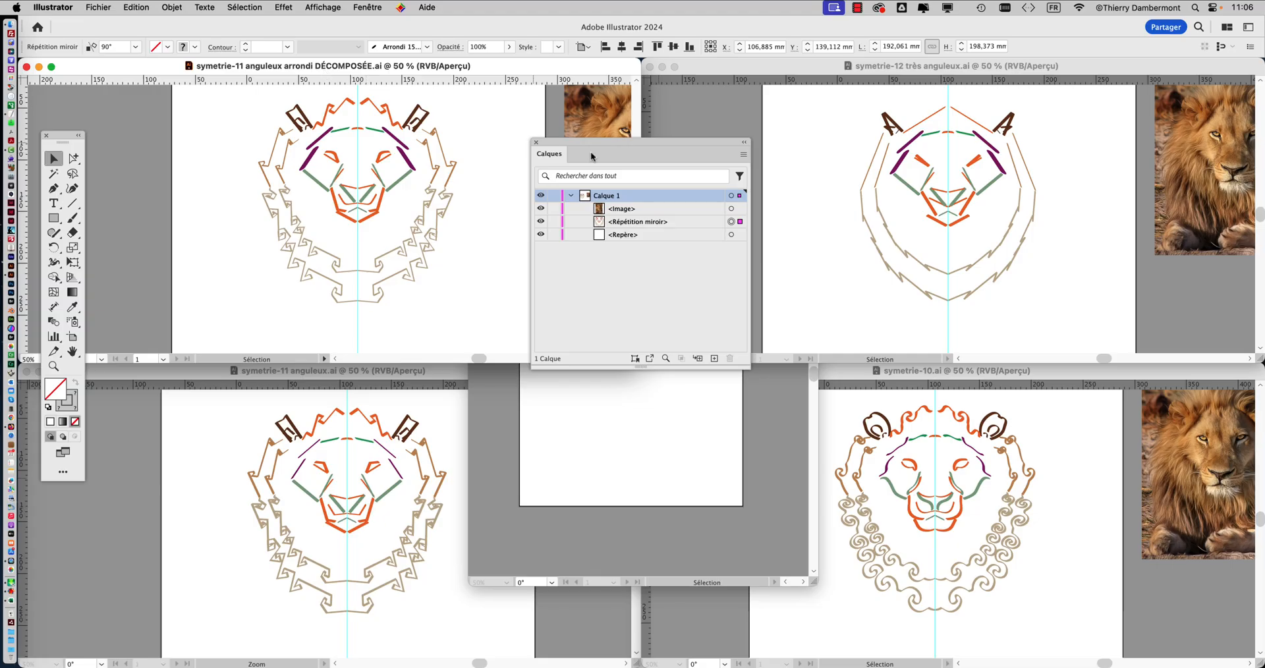
Examine the image, mirror repeat and guide entries under Calque 1 in the layer structure.
left_click_drag(590, 154, 553, 179)
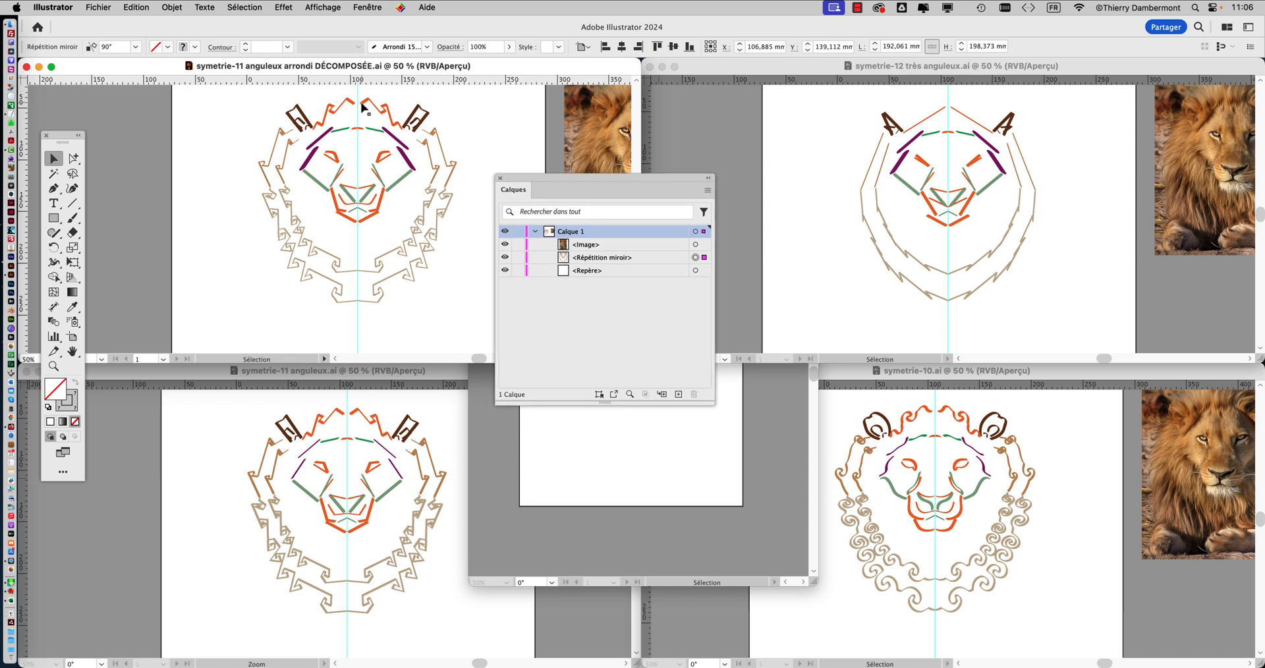
left_click_drag(538, 178, 519, 120)
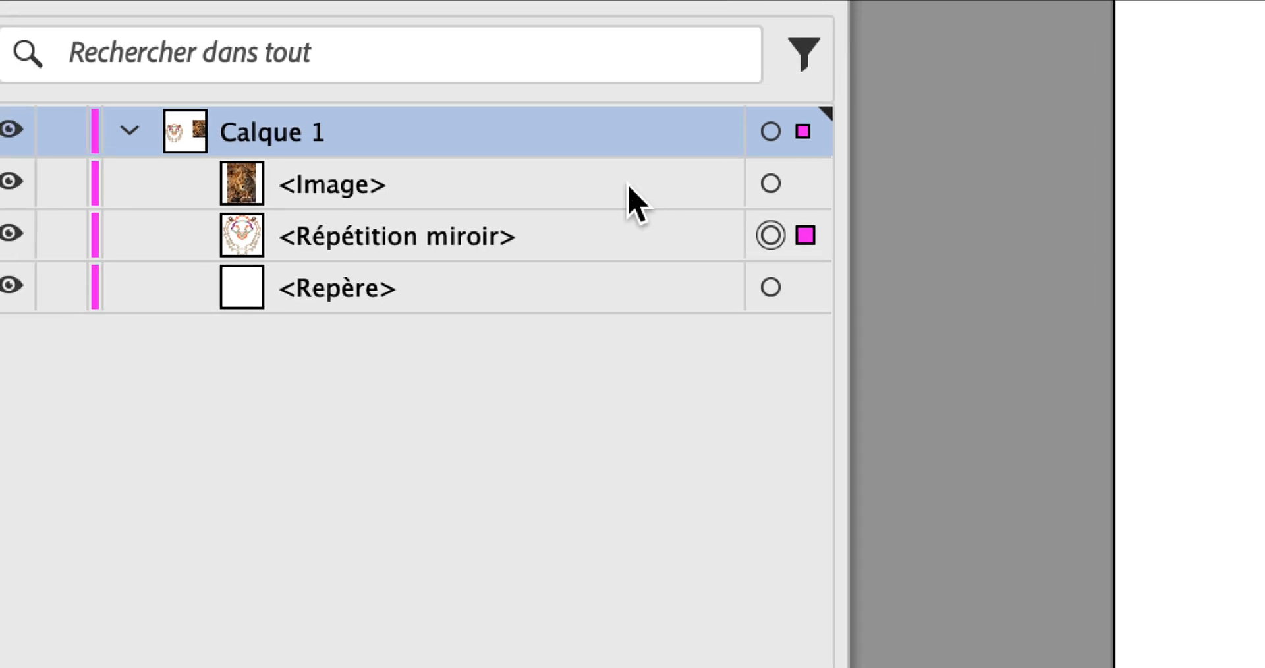
left_click(512, 153)
left_click(513, 203)
left_click(501, 220)
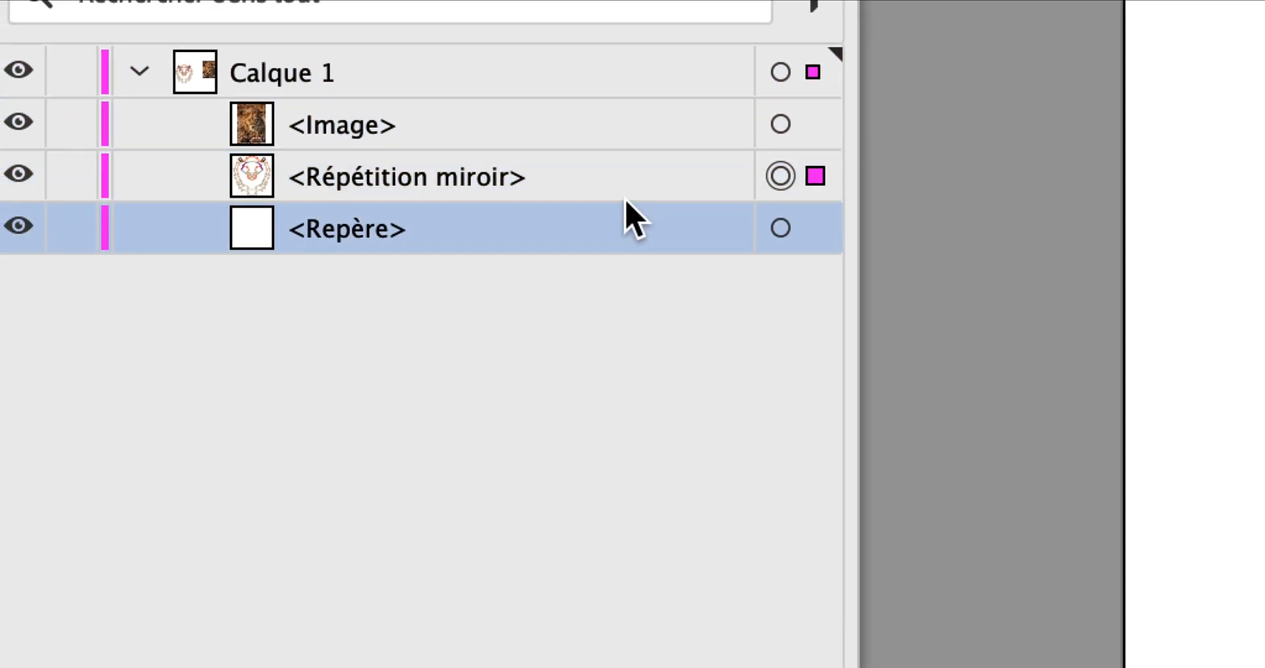
left_click(624, 177)
left_click(623, 135)
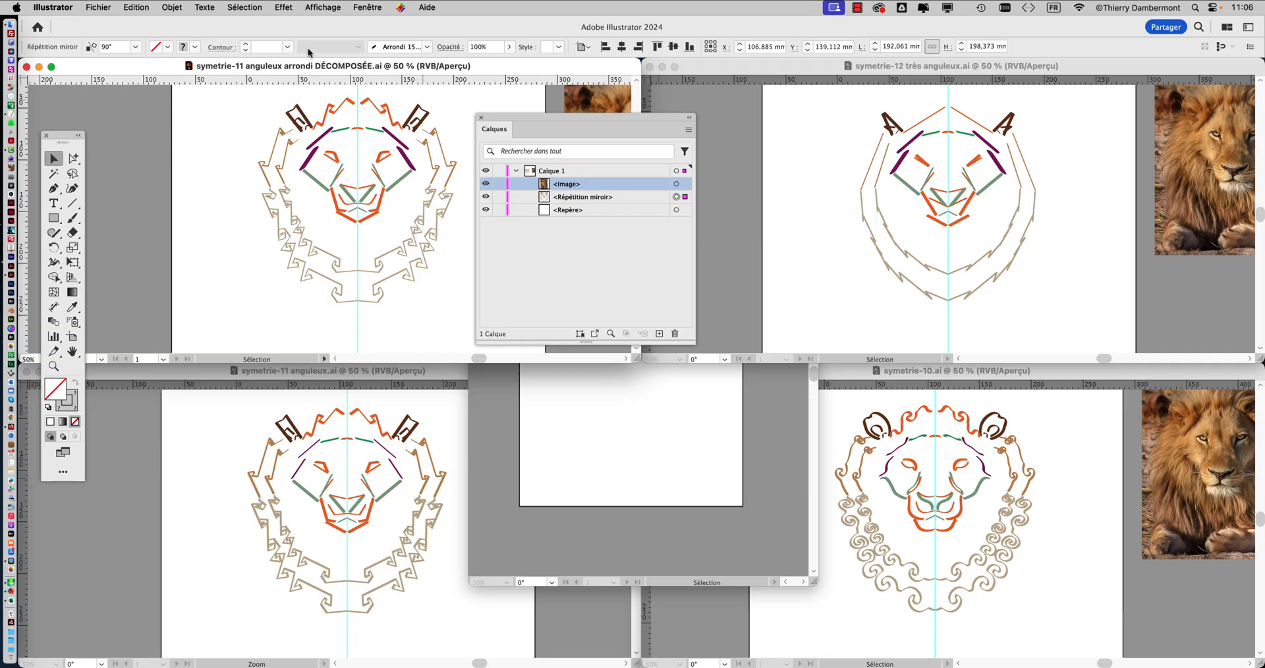
Release the mirror repeat of the lion drawing into its separate groups and paths.
left_click(173, 7)
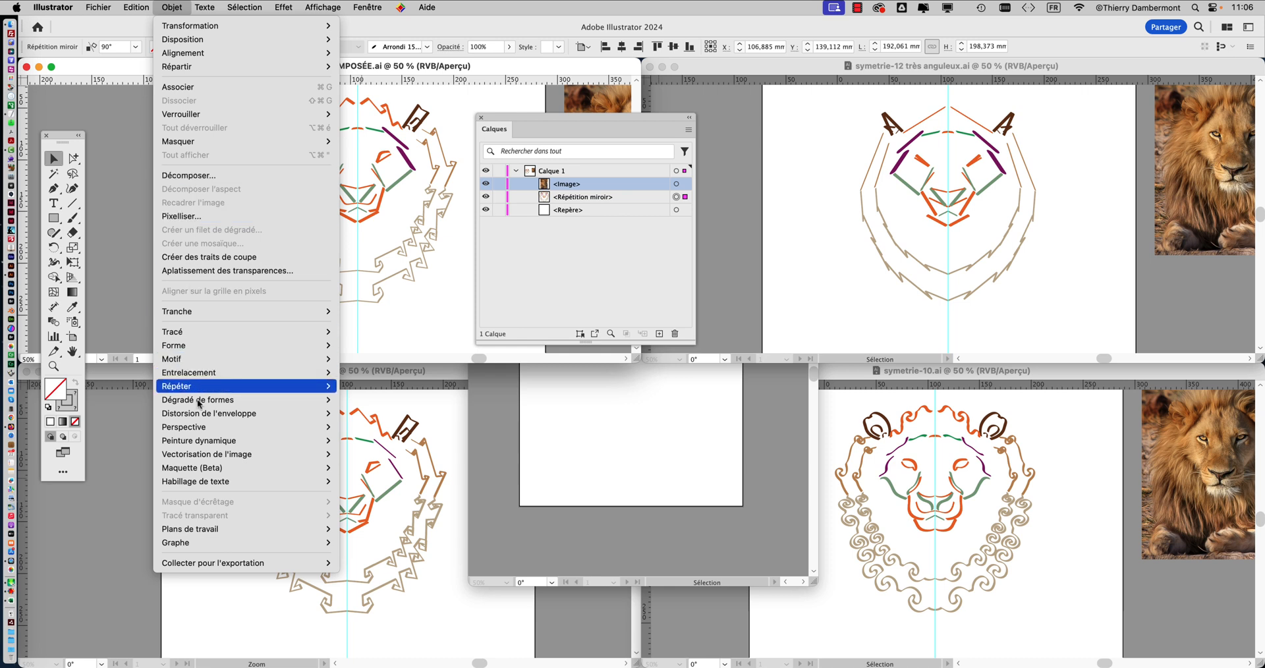
mouse_move(180, 389)
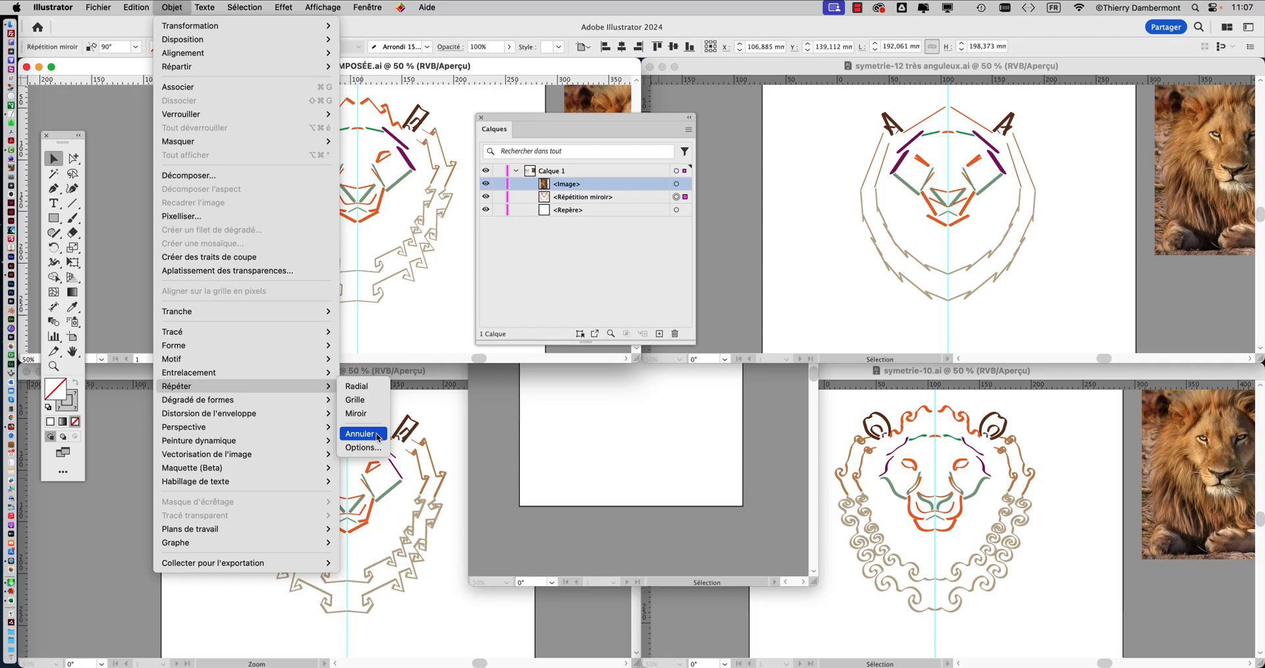
left_click(360, 433)
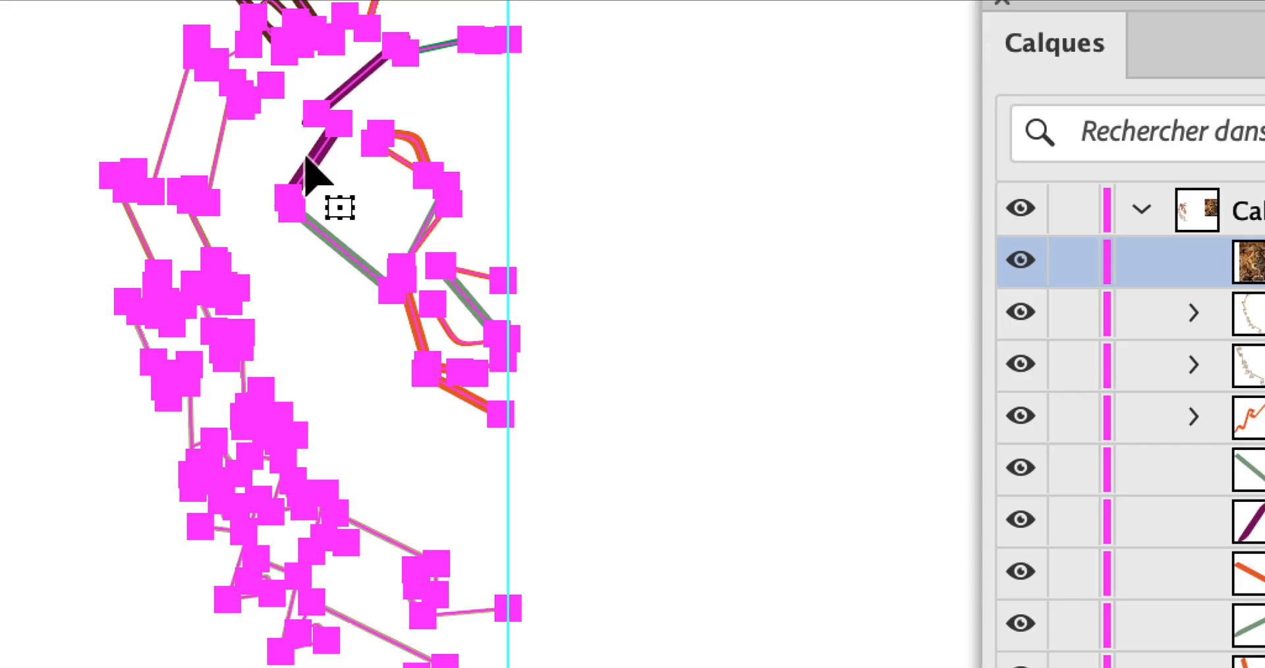
Create a reflected copy of all the selected lion half's paths across the vertical axis.
key("a")
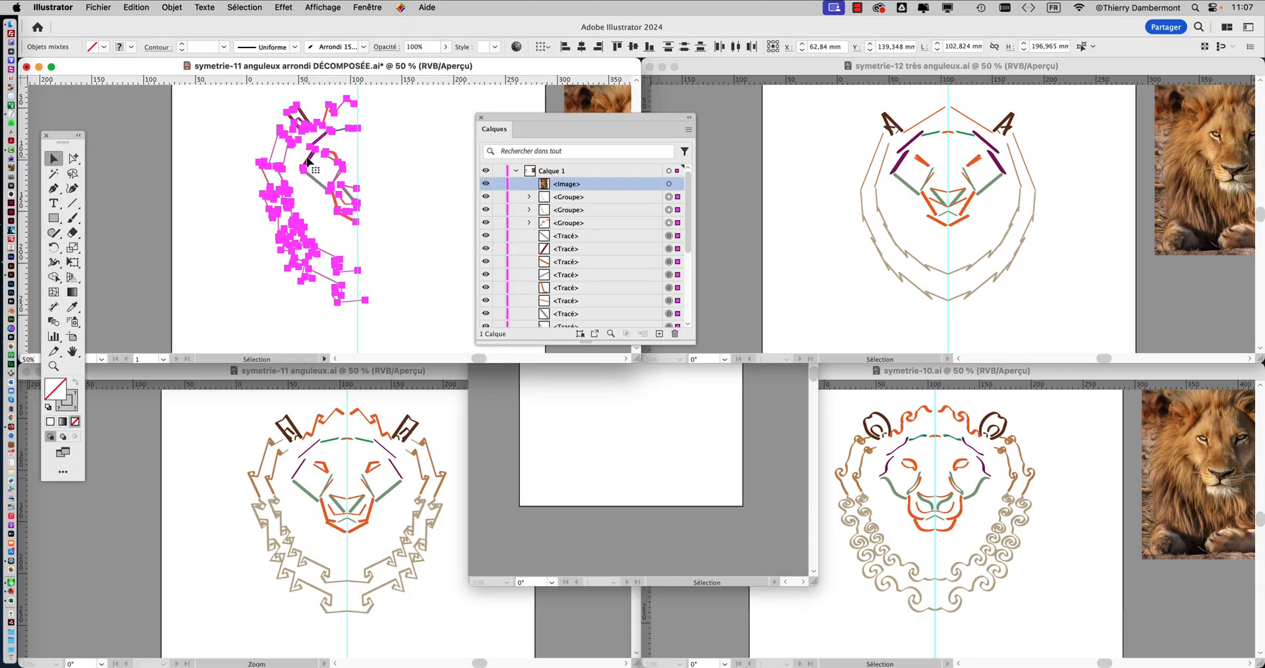
left_click(172, 8)
mouse_move(184, 26)
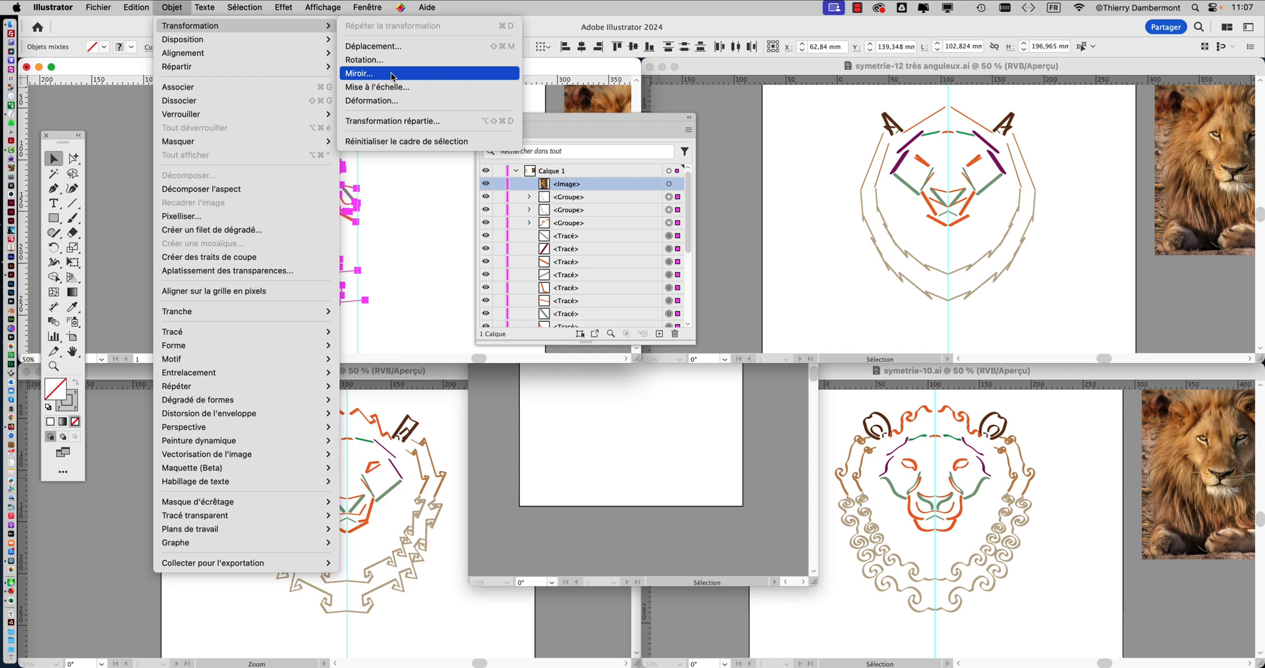
left_click(392, 74)
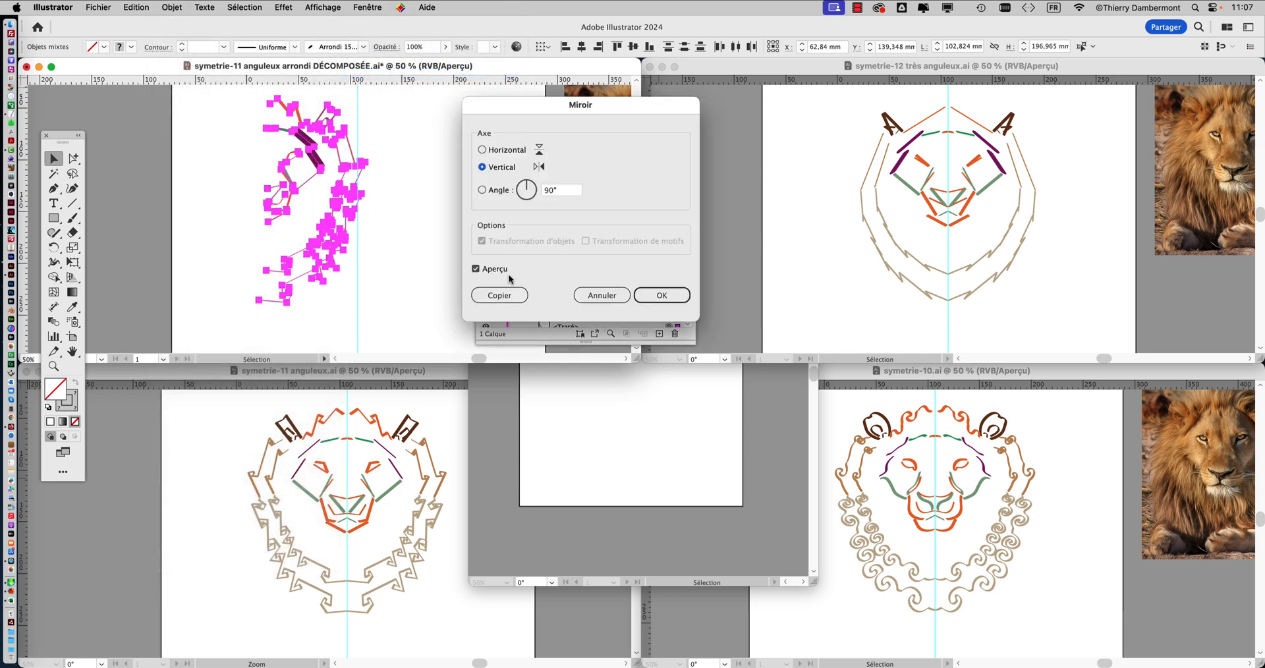
left_click(501, 298)
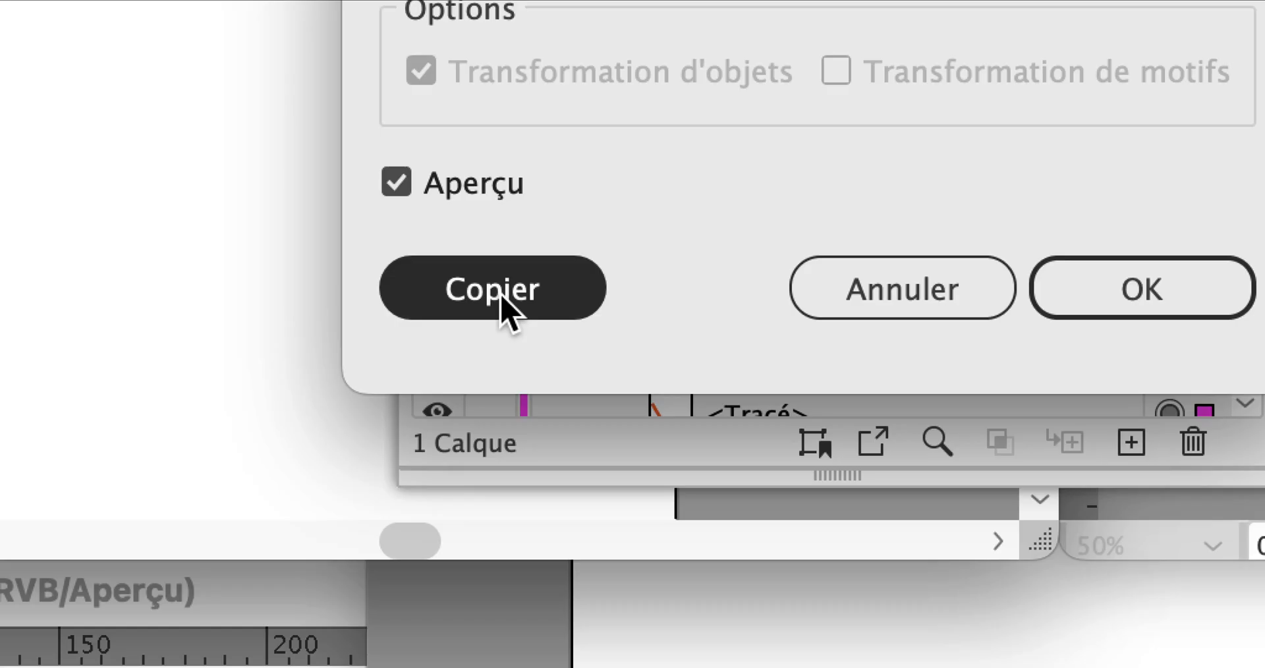
left_click(504, 300)
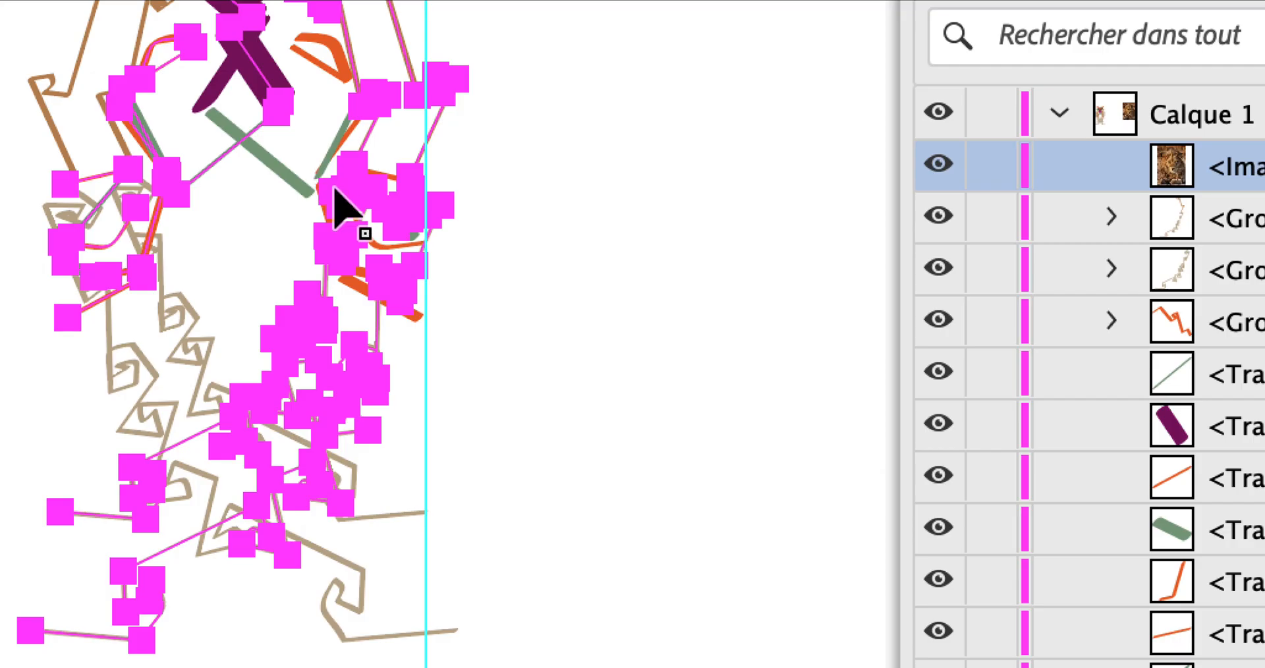
Move the reflected copy across the vertical guide so it joins the original half, and clear the selection.
left_click_drag(343, 189, 568, 193)
left_click_drag(408, 192, 409, 196)
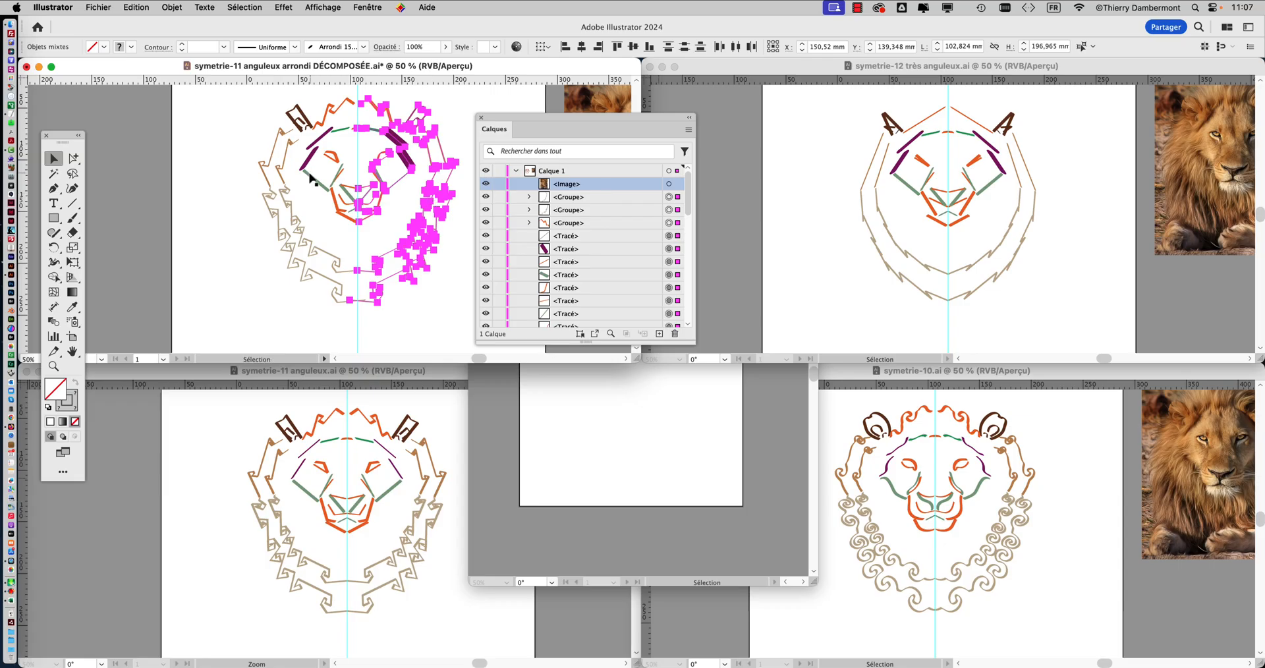
left_click(310, 173)
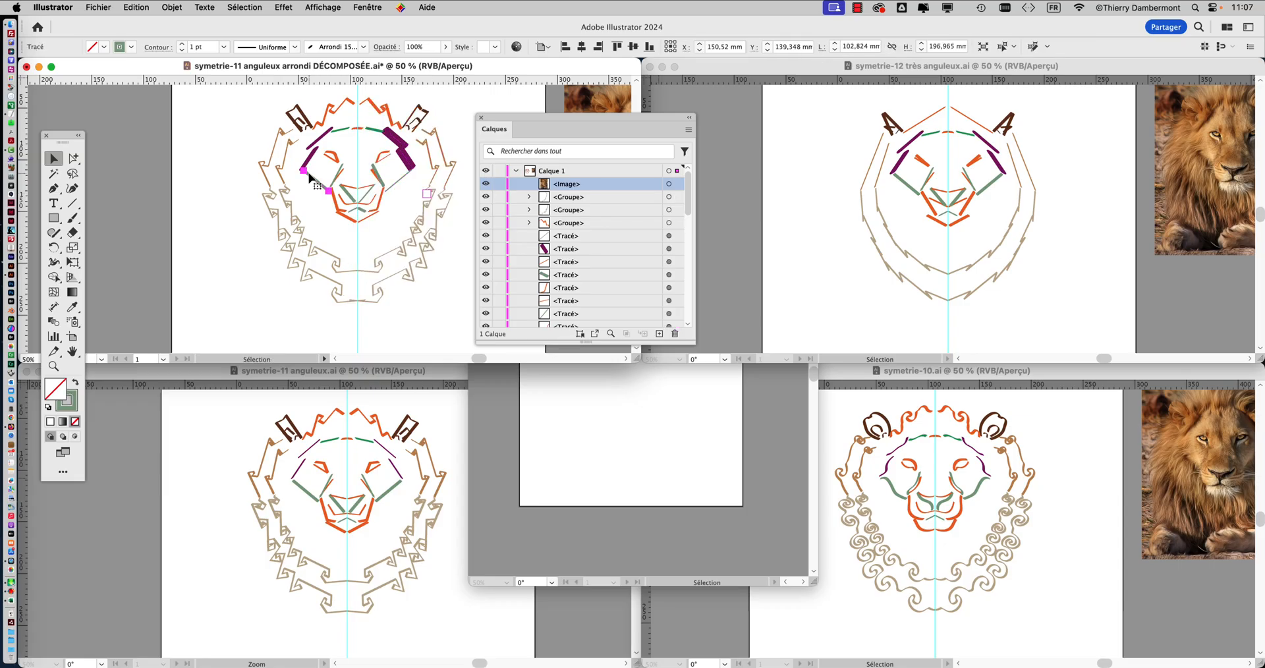
left_click(227, 170)
Save the decomposed lion document and close the Layers panel.
left_click(98, 7)
left_click(123, 129)
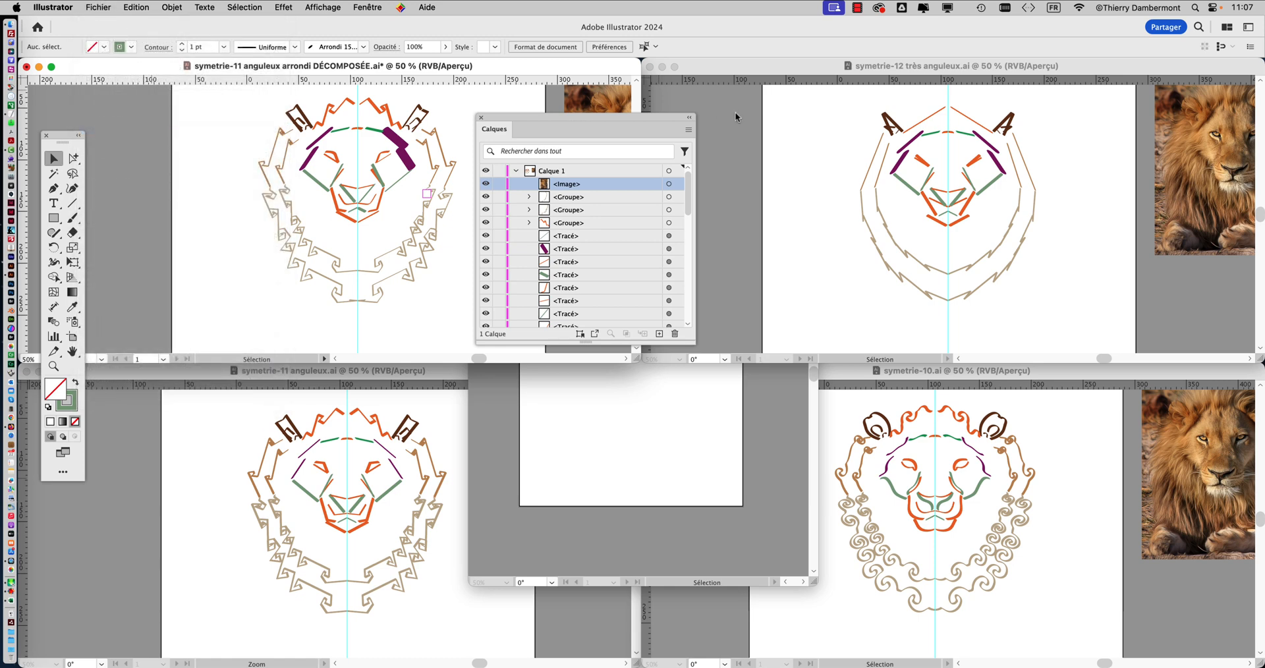
left_click(481, 117)
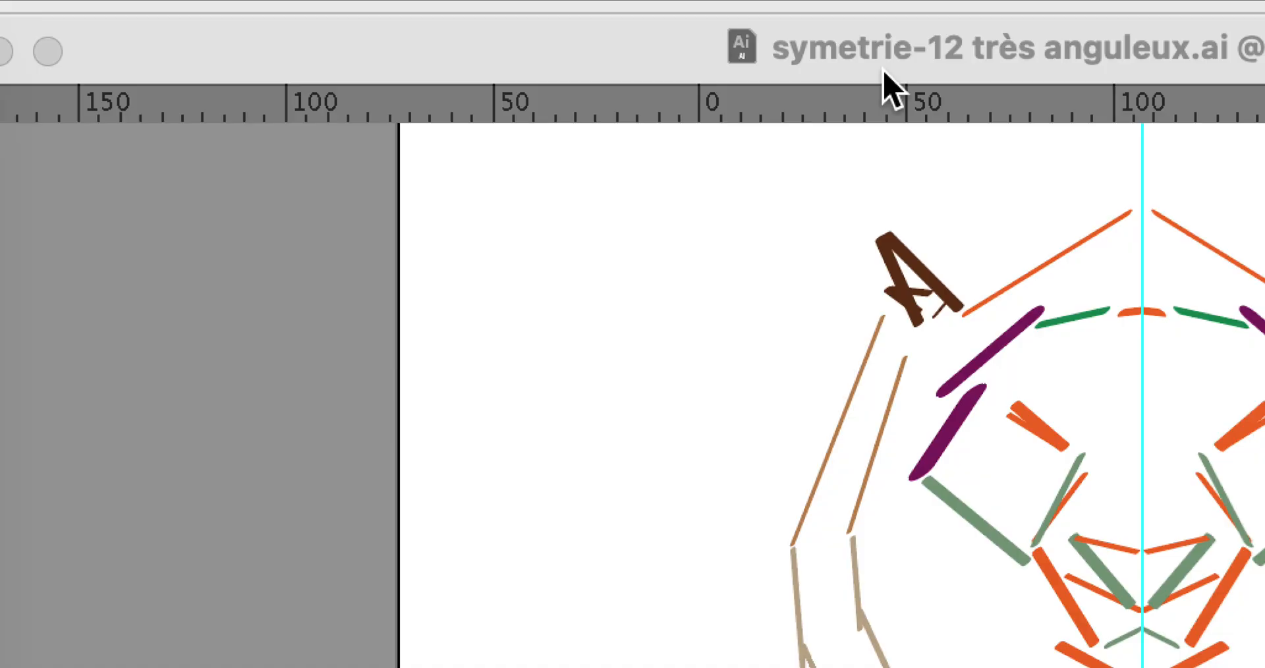
Save the symetrie-12 très anguleux.ai document as symetrie-12 très anguleux DÉCOMPOSÉE.ai in Illustrator 2020 format.
left_click(883, 71)
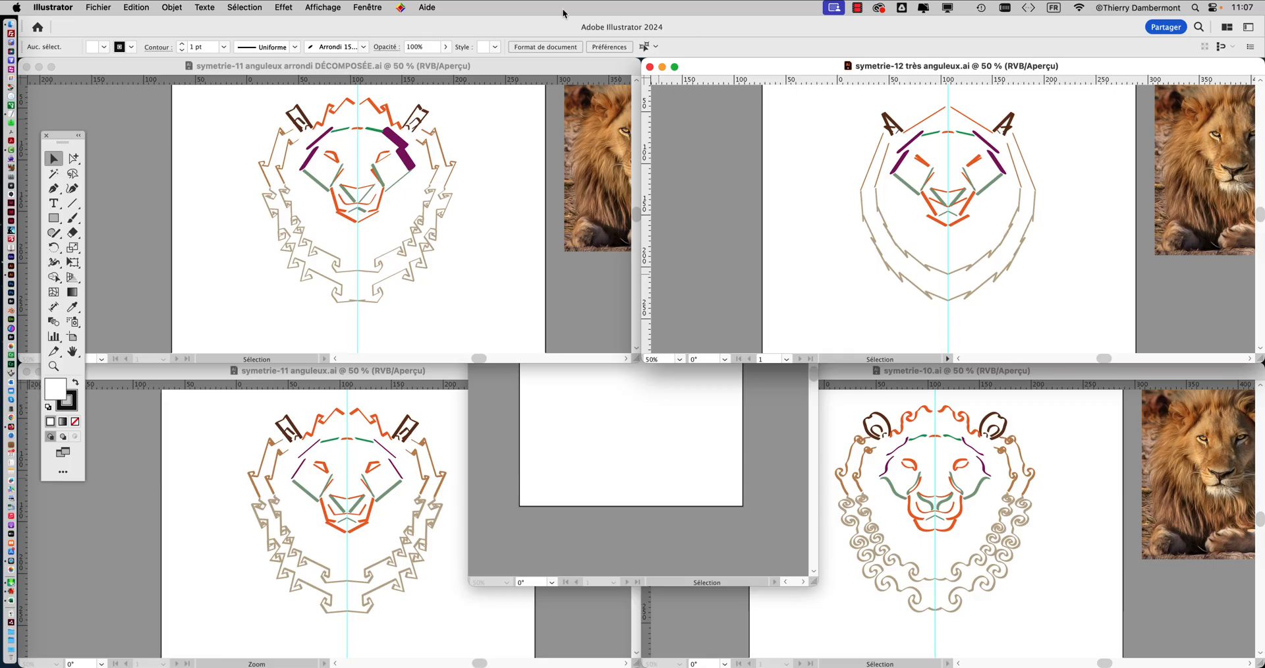
left_click(99, 7)
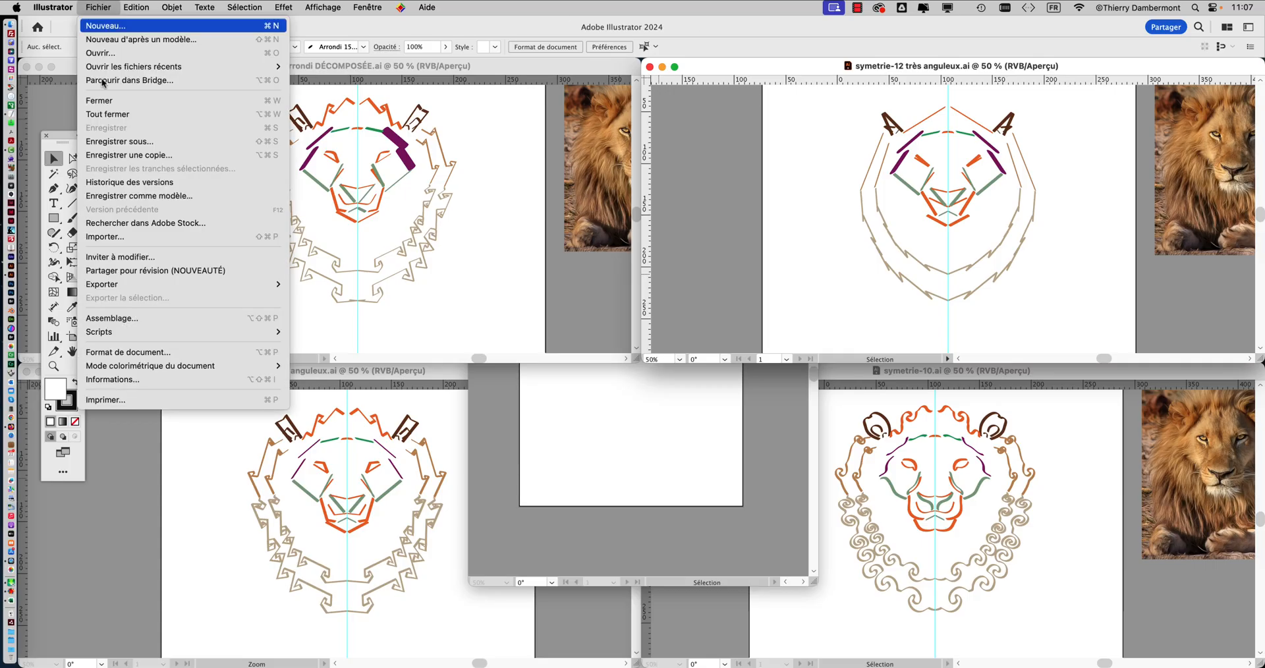
left_click(120, 142)
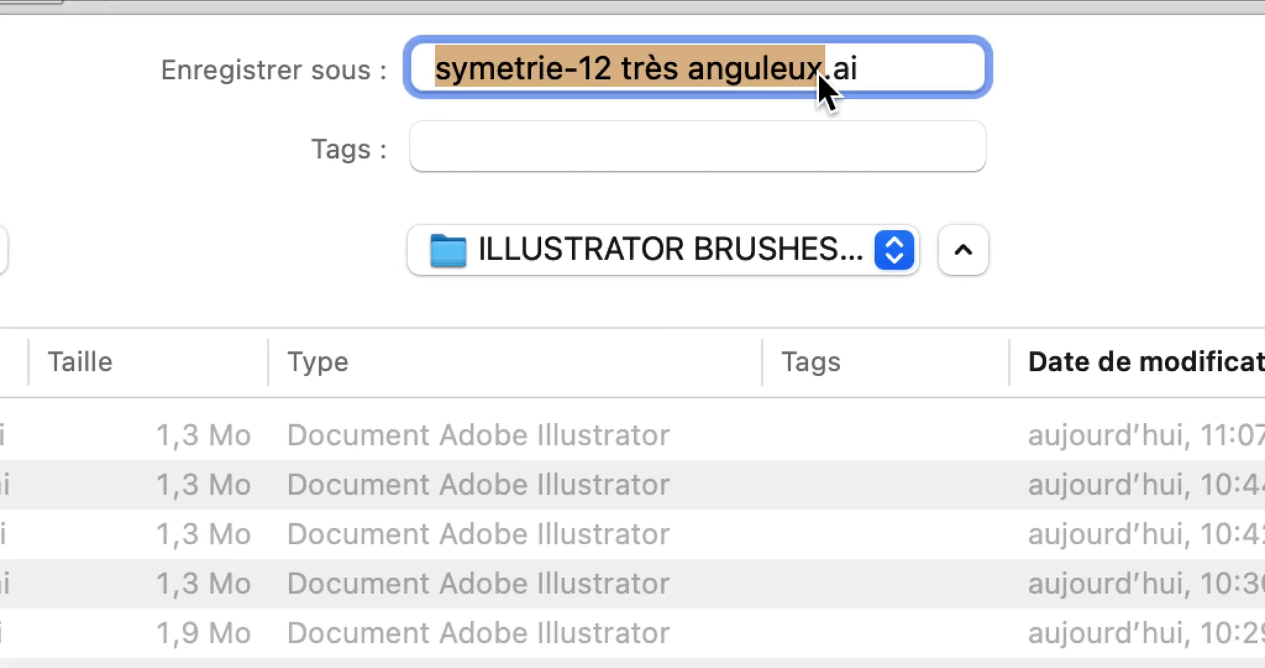
left_click(752, 152)
type("DÉCOM")
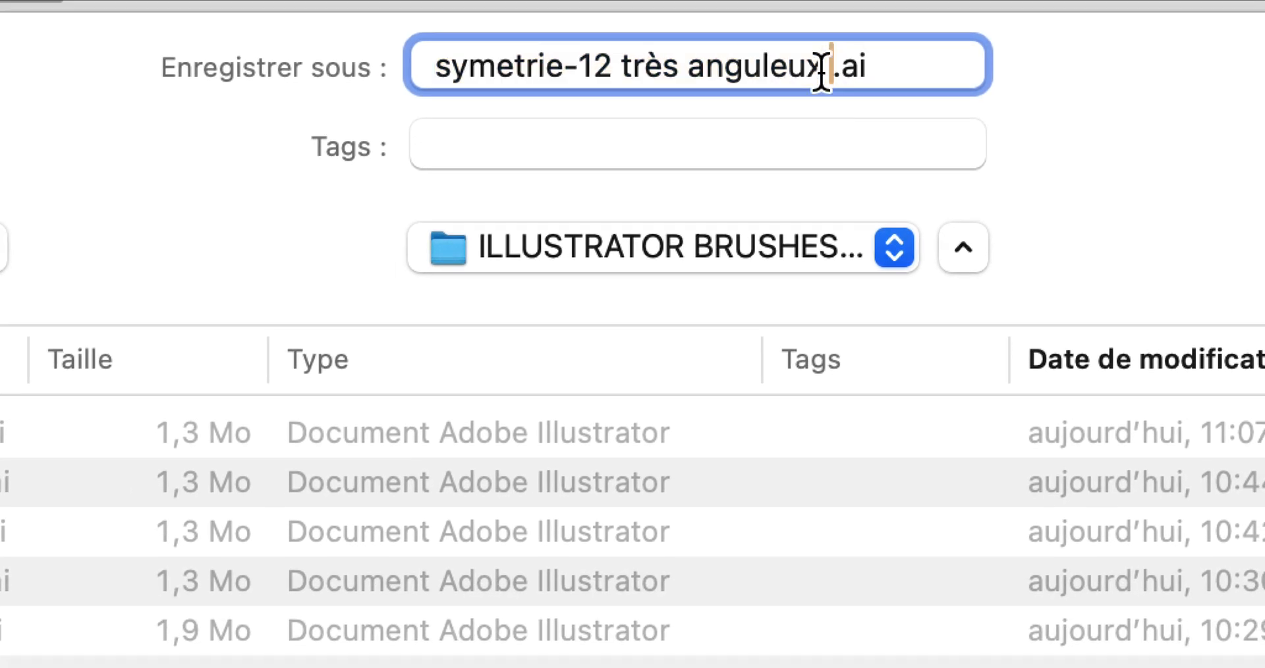
type("POS")
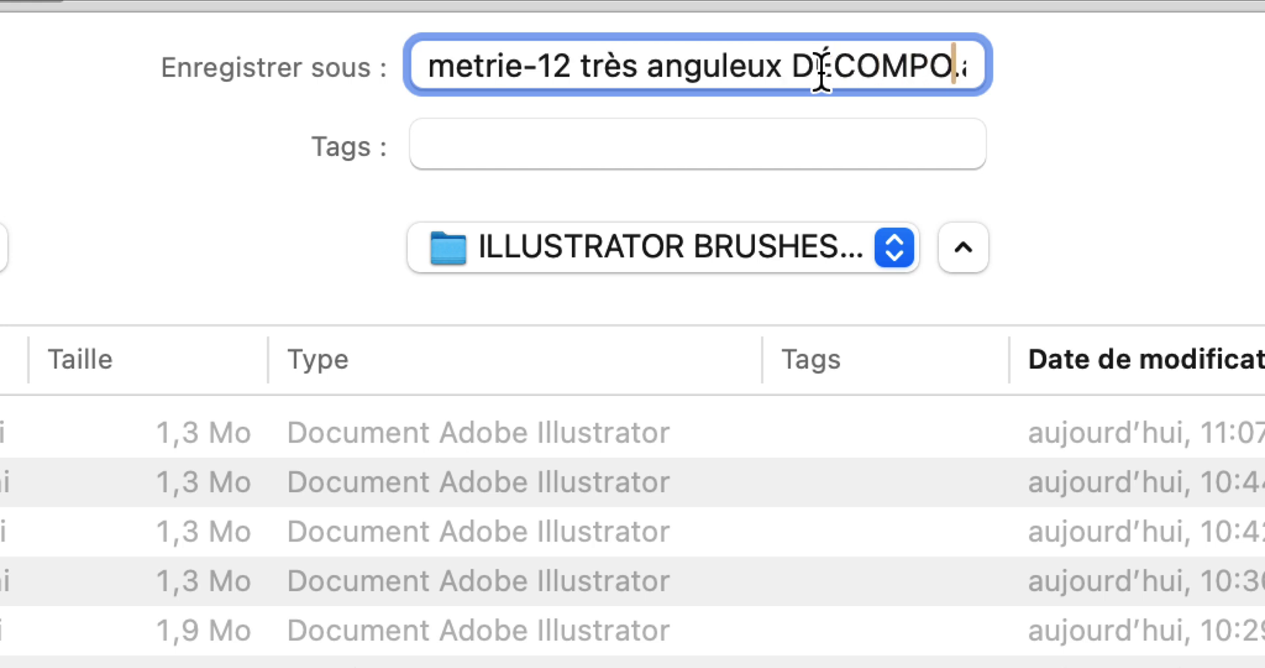
type("ÉE")
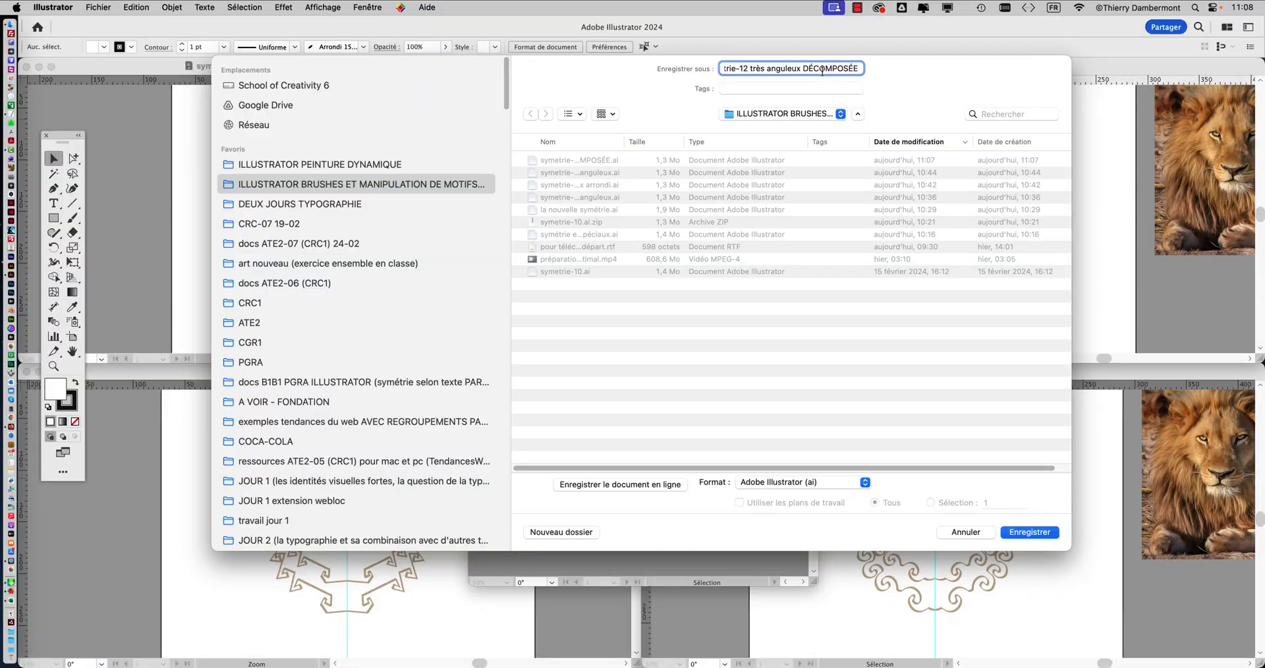
left_click(1014, 528)
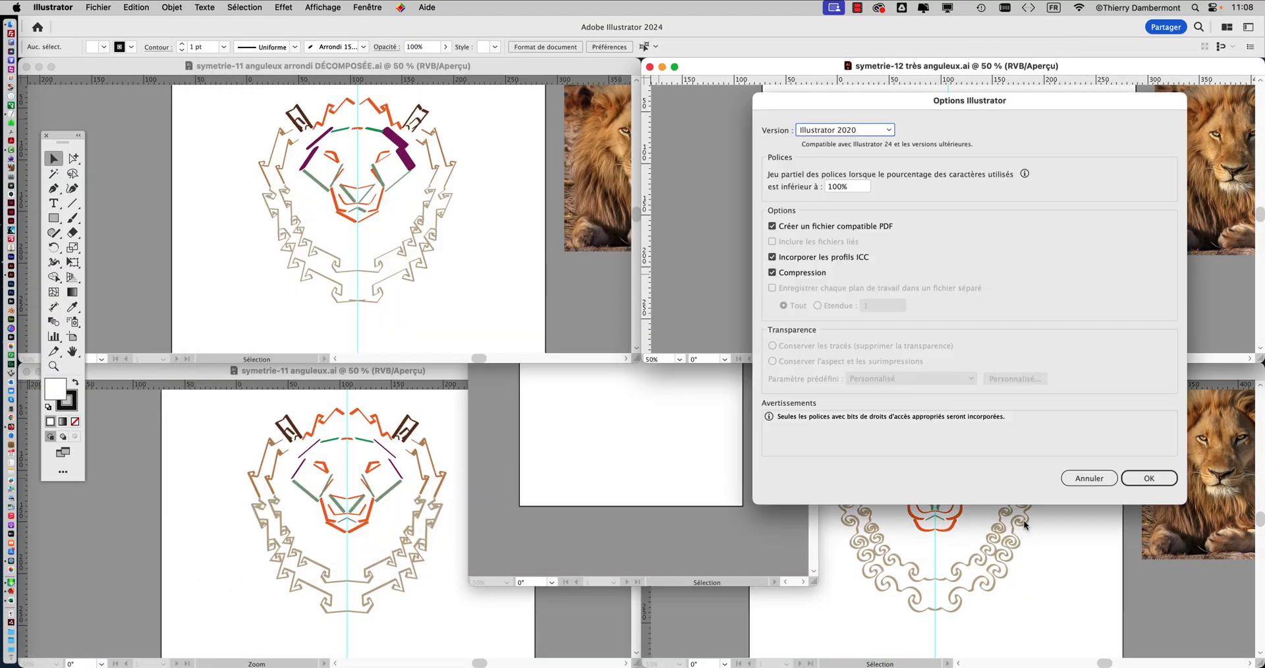
left_click(1146, 478)
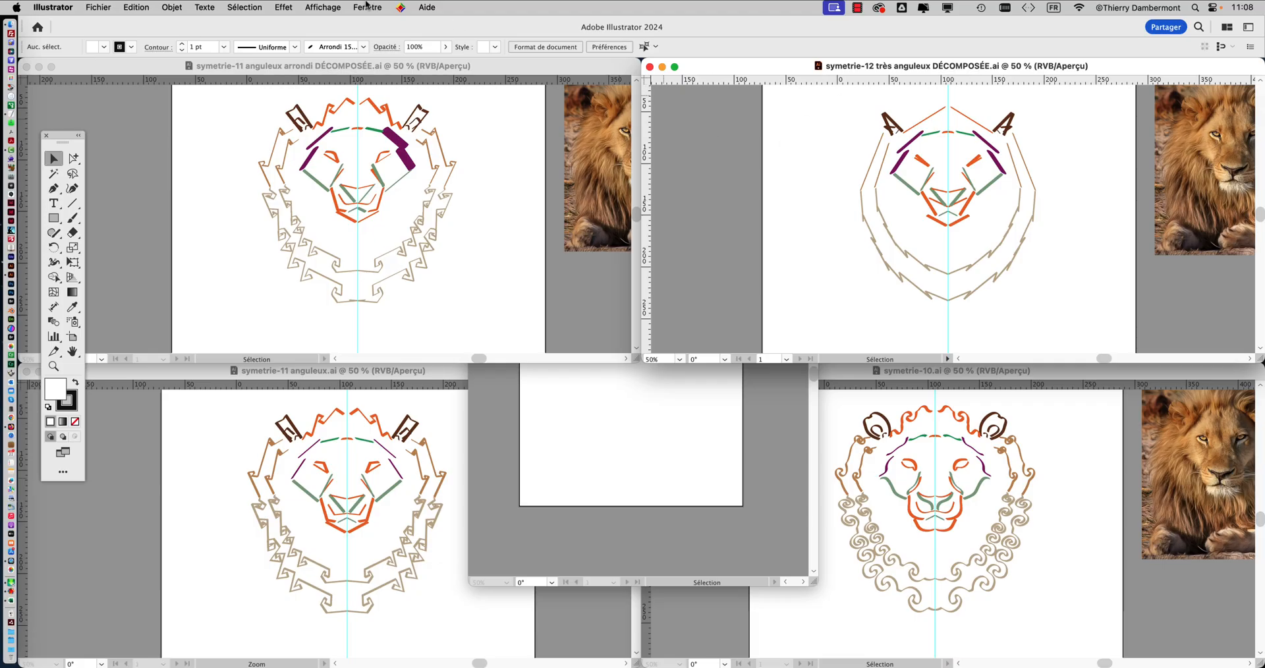
Show the layer contents, target the mirror repeat in symetrie-12 très anguleux DÉCOMPOSÉE.ai, and release it to leave only the original lion half.
left_click(366, 5)
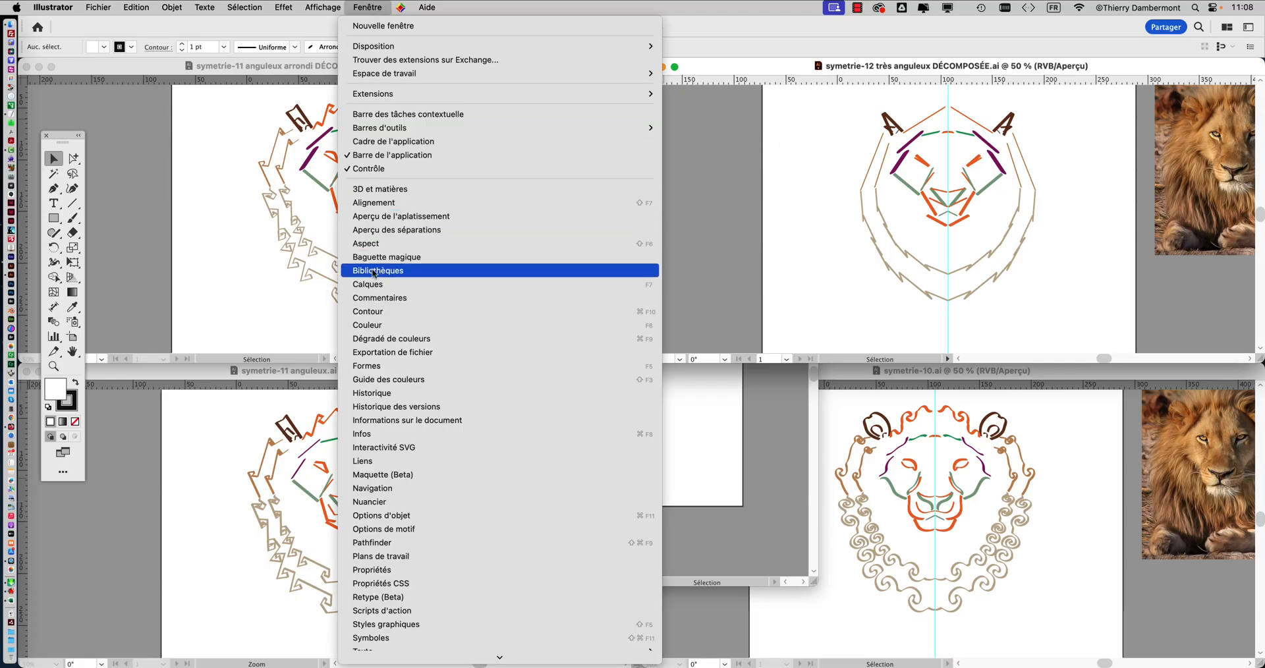
left_click(429, 296)
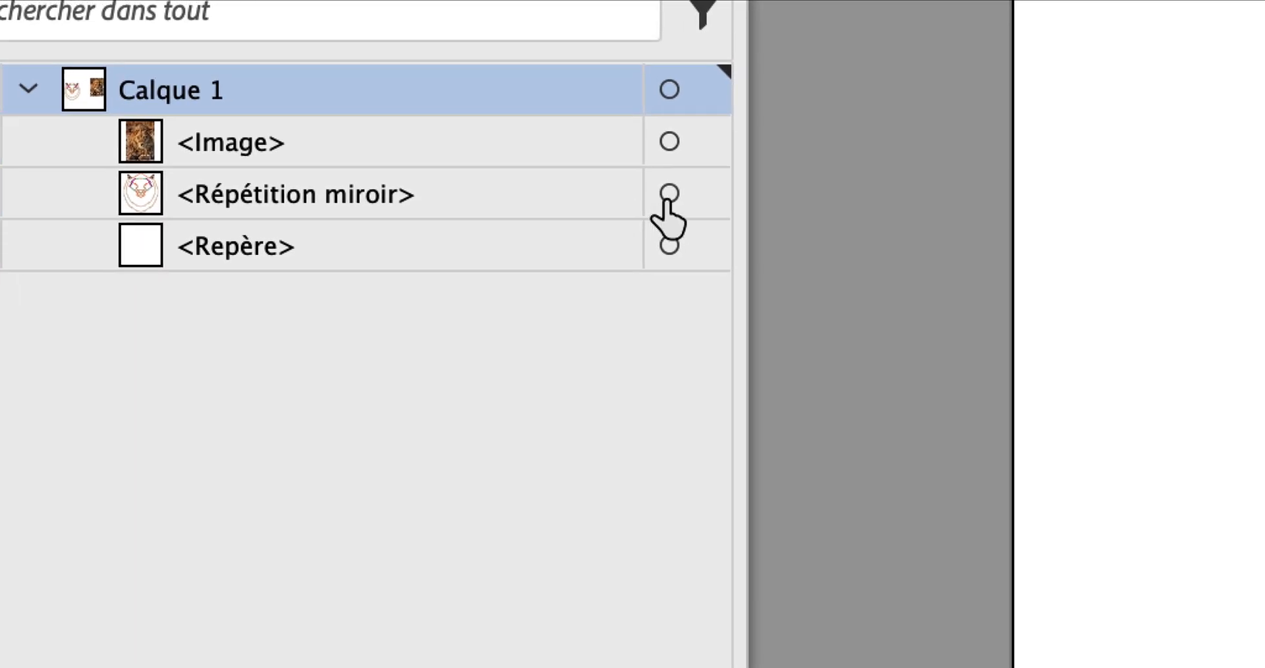
left_click(818, 159)
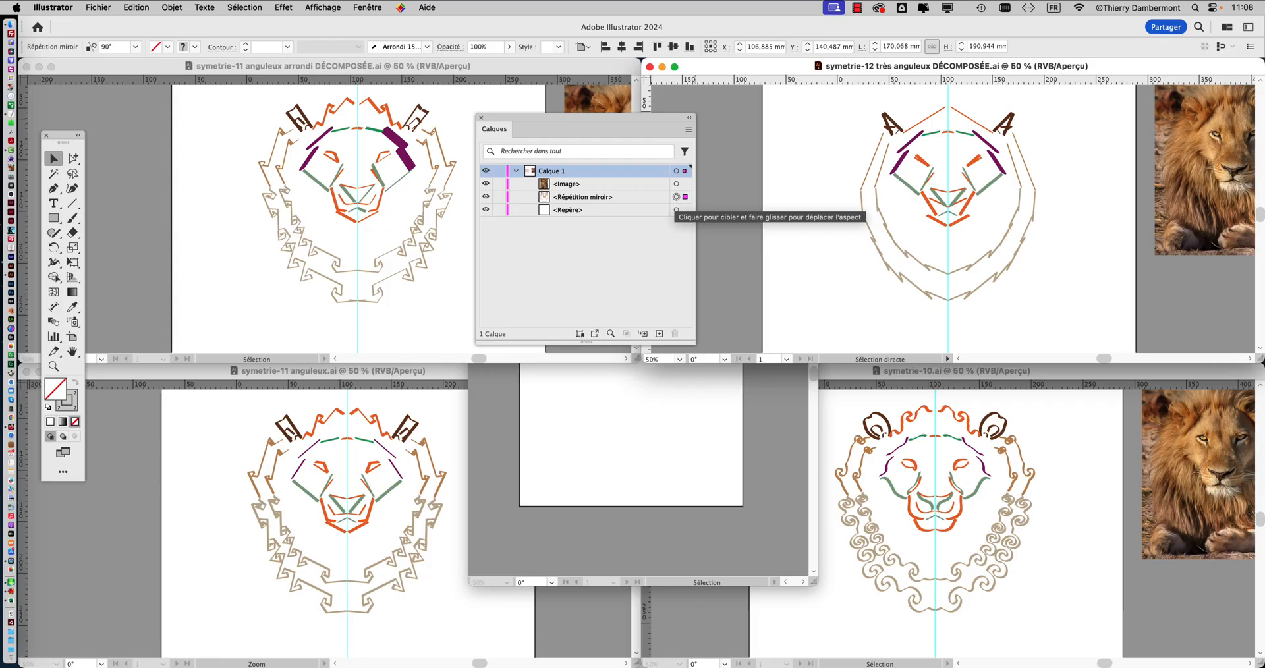
left_click(162, 8)
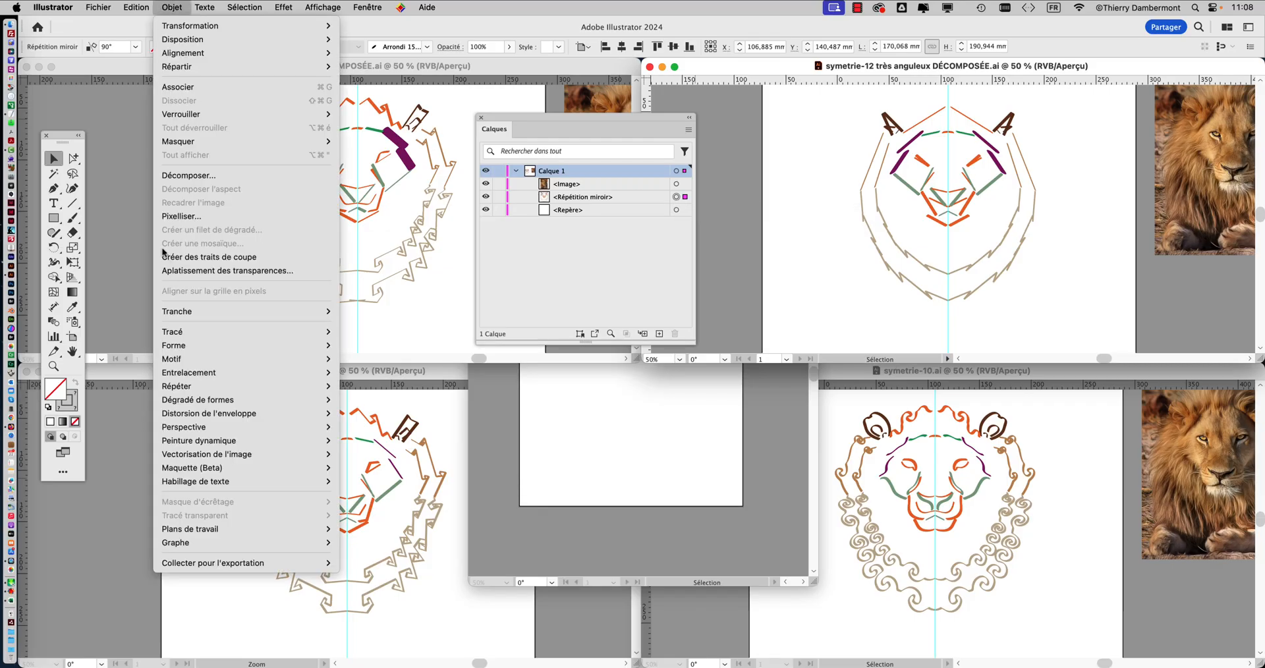
mouse_move(173, 386)
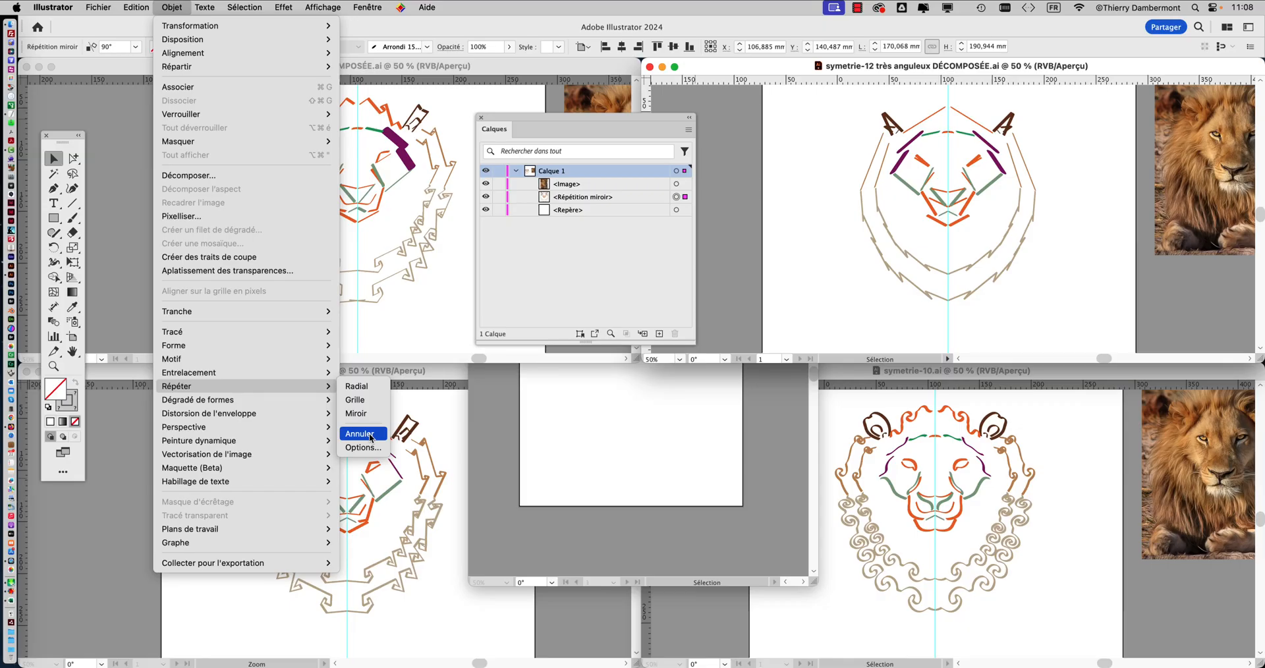
left_click(371, 437)
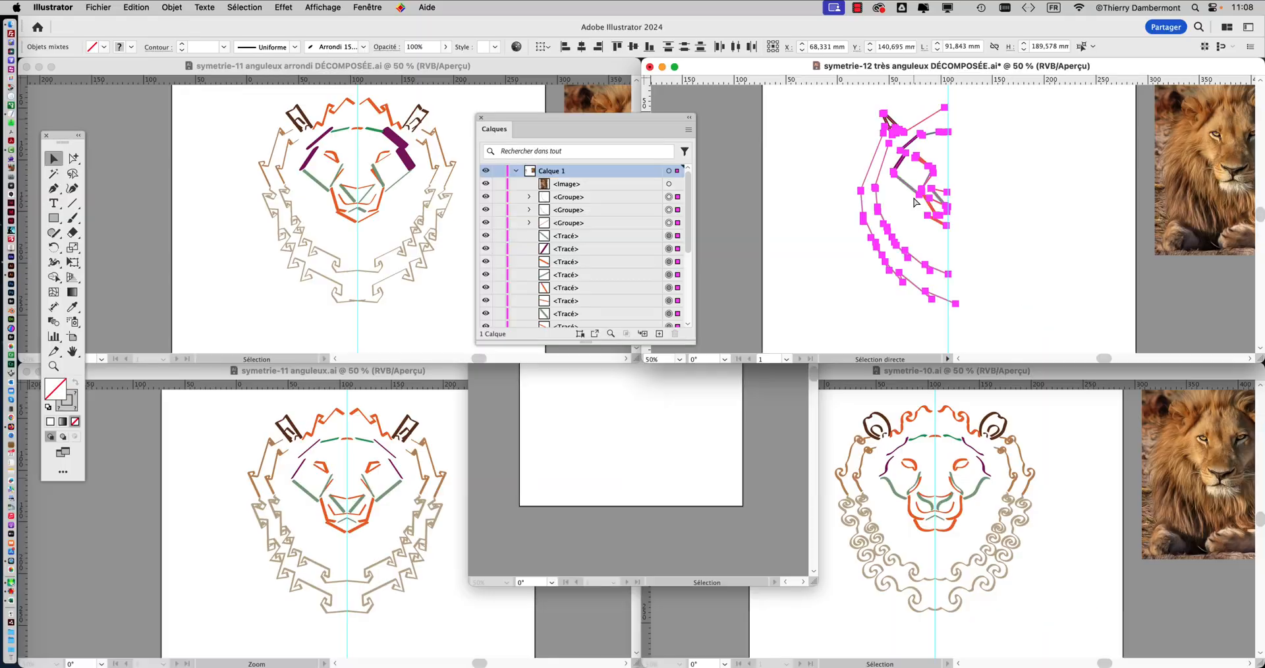
Create a copy of the released symetrie-12 lion half reflected across the vertical axis.
left_click(181, 7)
mouse_move(181, 27)
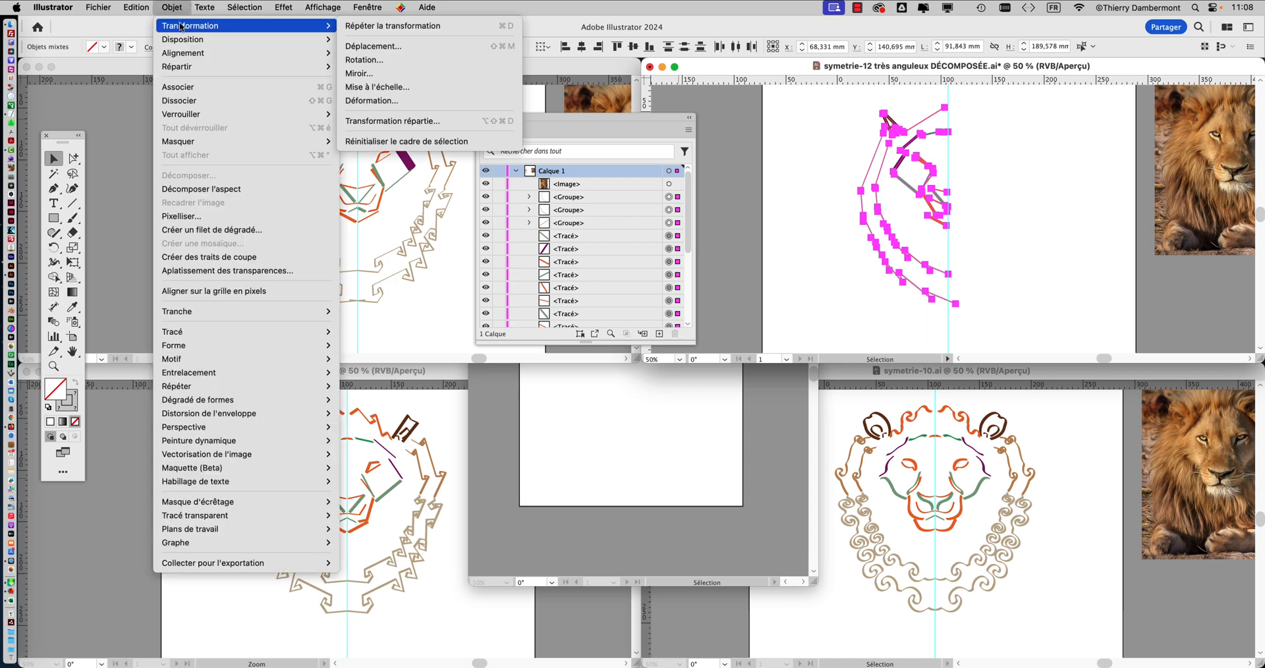
left_click(381, 71)
left_click_drag(495, 112, 246, 137)
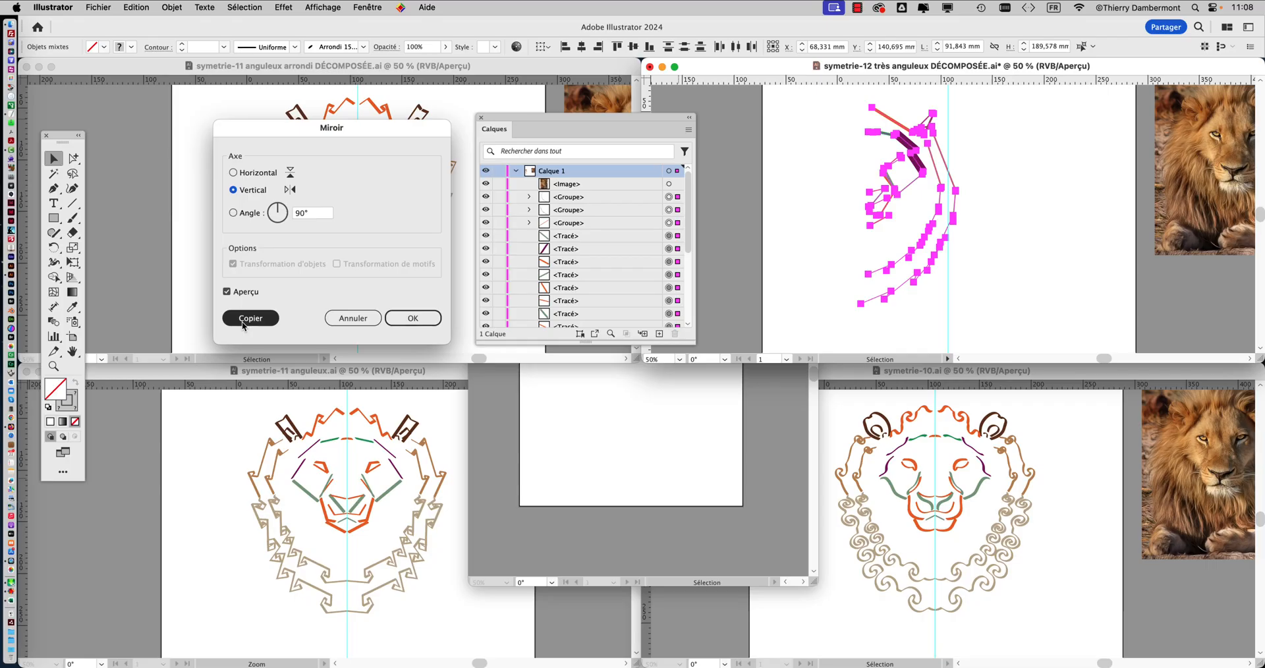
left_click(250, 318)
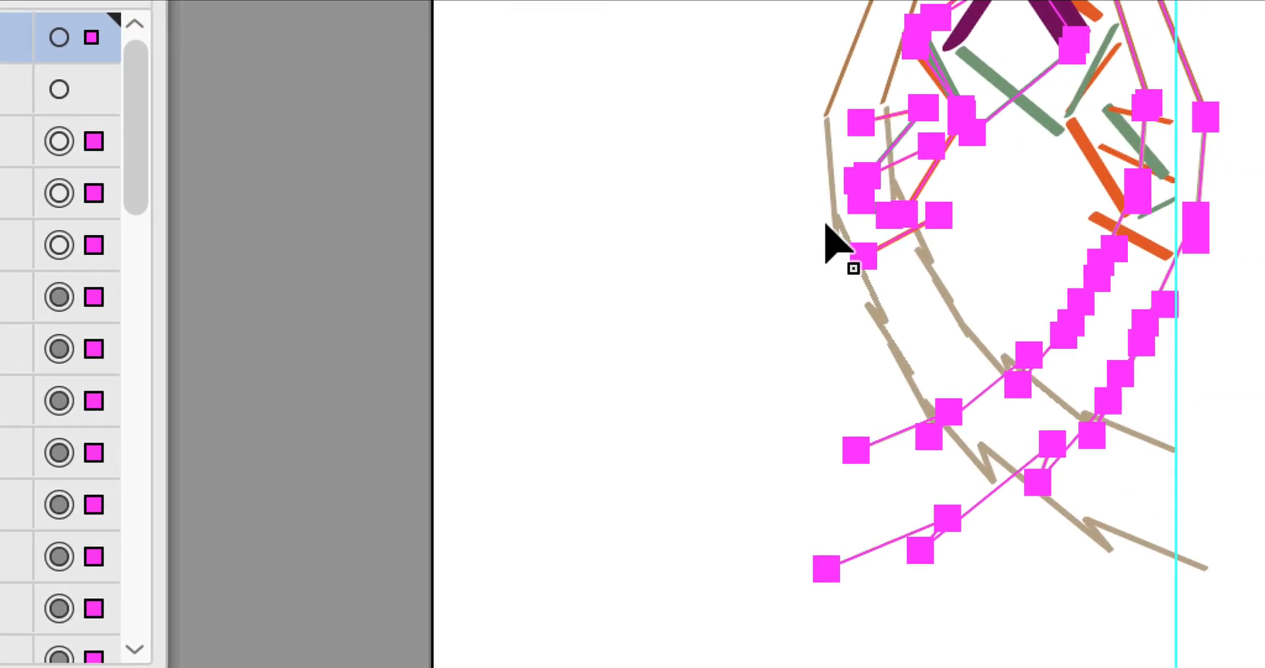
Move the reflected copy across the vertical guide so it joins the original half, and save the symetrie-12 decomposed document.
left_click_drag(832, 227, 1178, 222)
left_click_drag(909, 222, 908, 226)
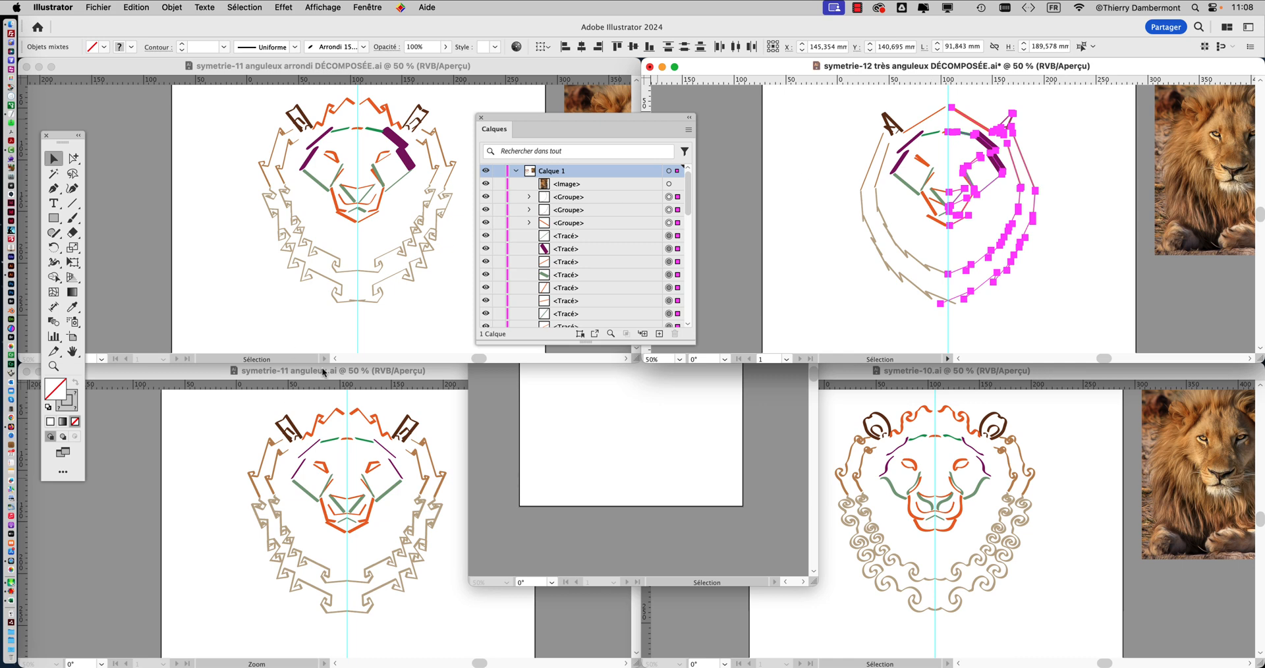
left_click(115, 8)
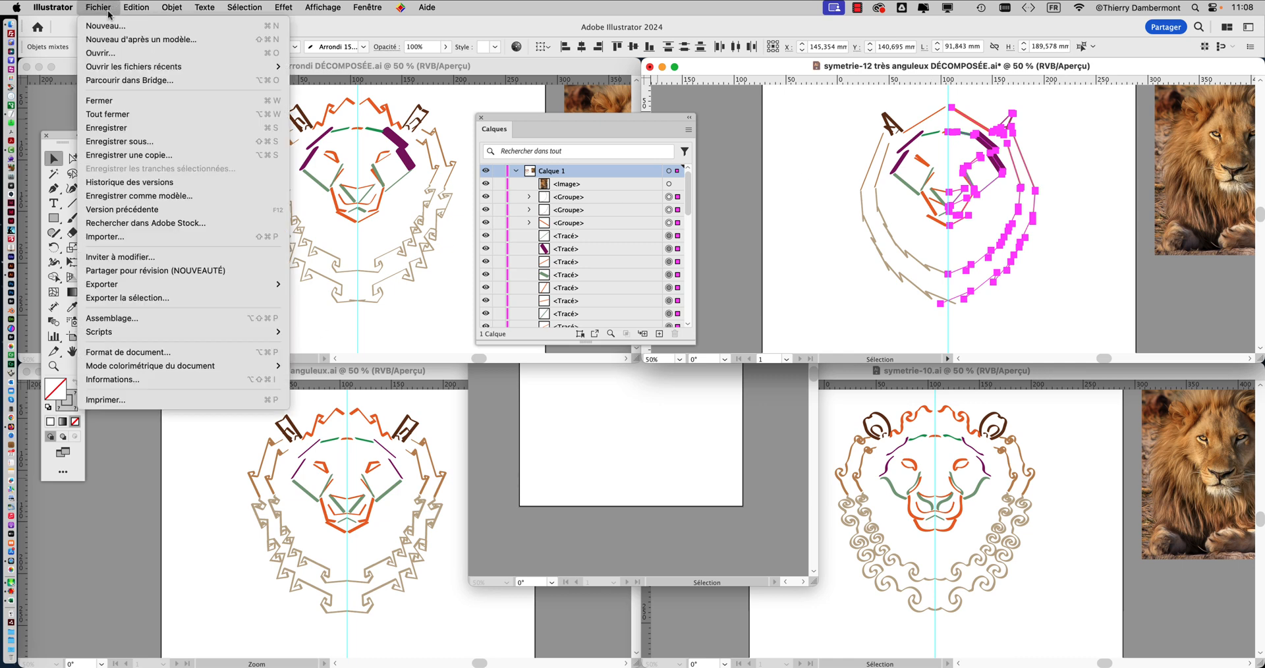
left_click(125, 129)
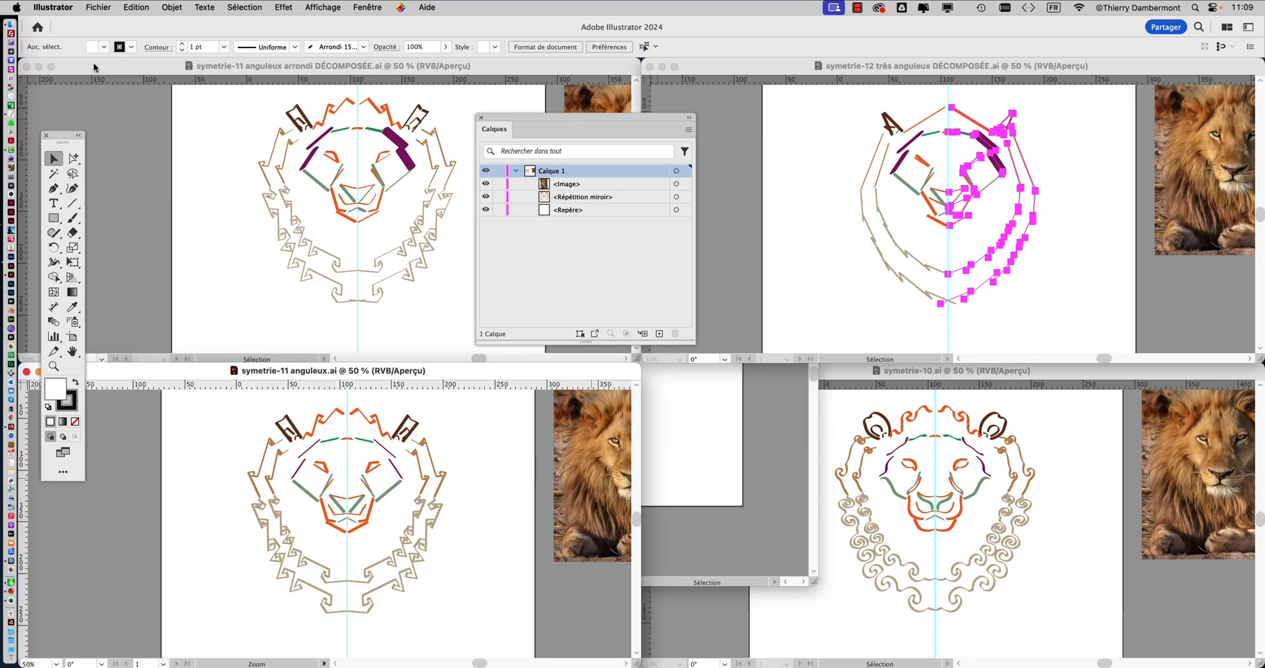
Save the symetrie-11 anguleux.ai document as symetrie-11 anguleux DÉCOMPOSÉE.ai in Adobe Illustrator format.
left_click(99, 8)
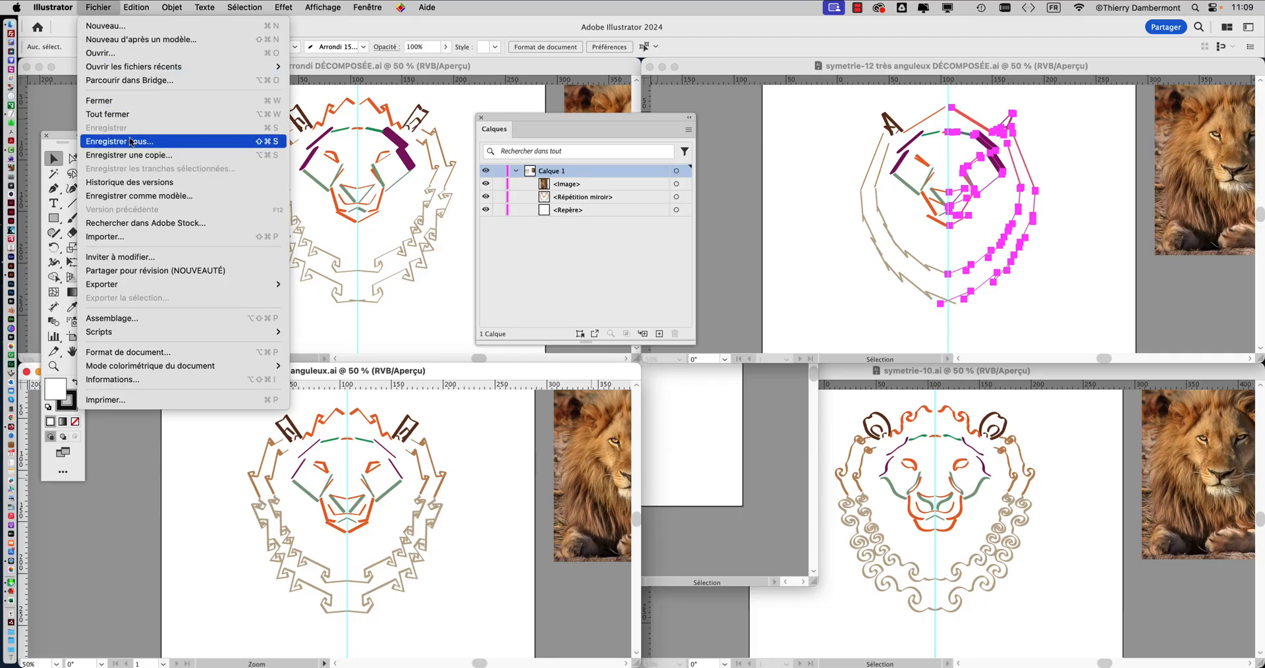
left_click(169, 147)
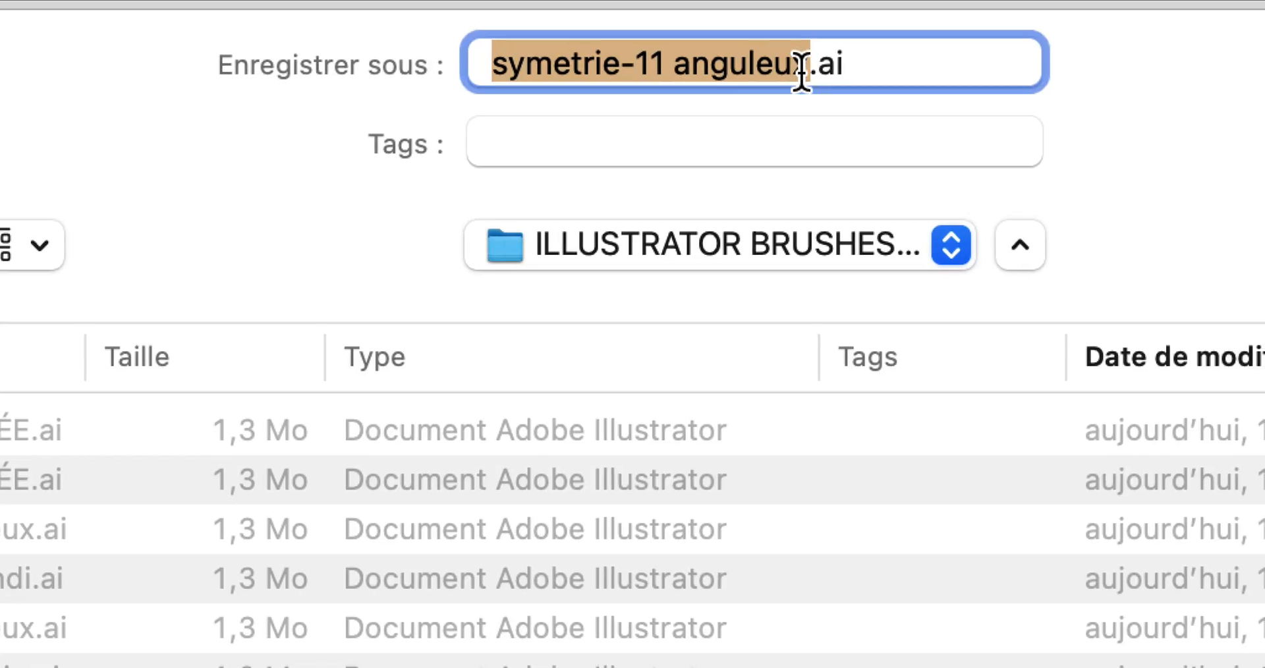
left_click(801, 66)
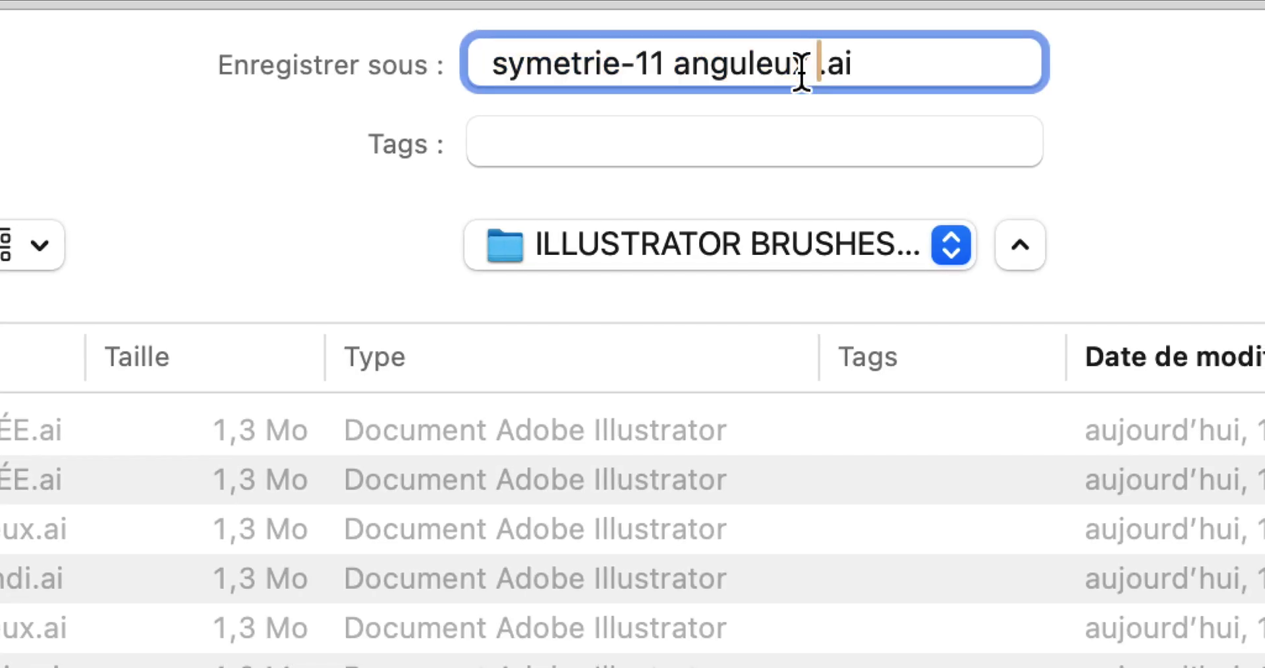
type("DÉCOMPOSÉE")
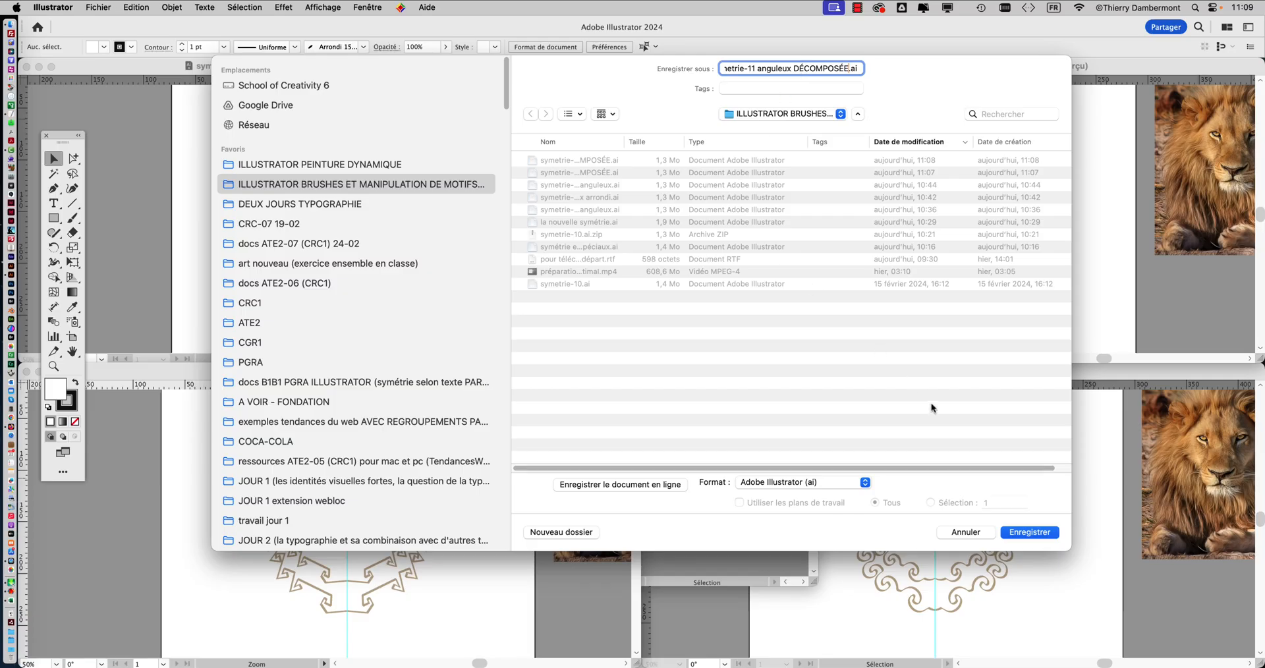
left_click(1019, 531)
key("Return")
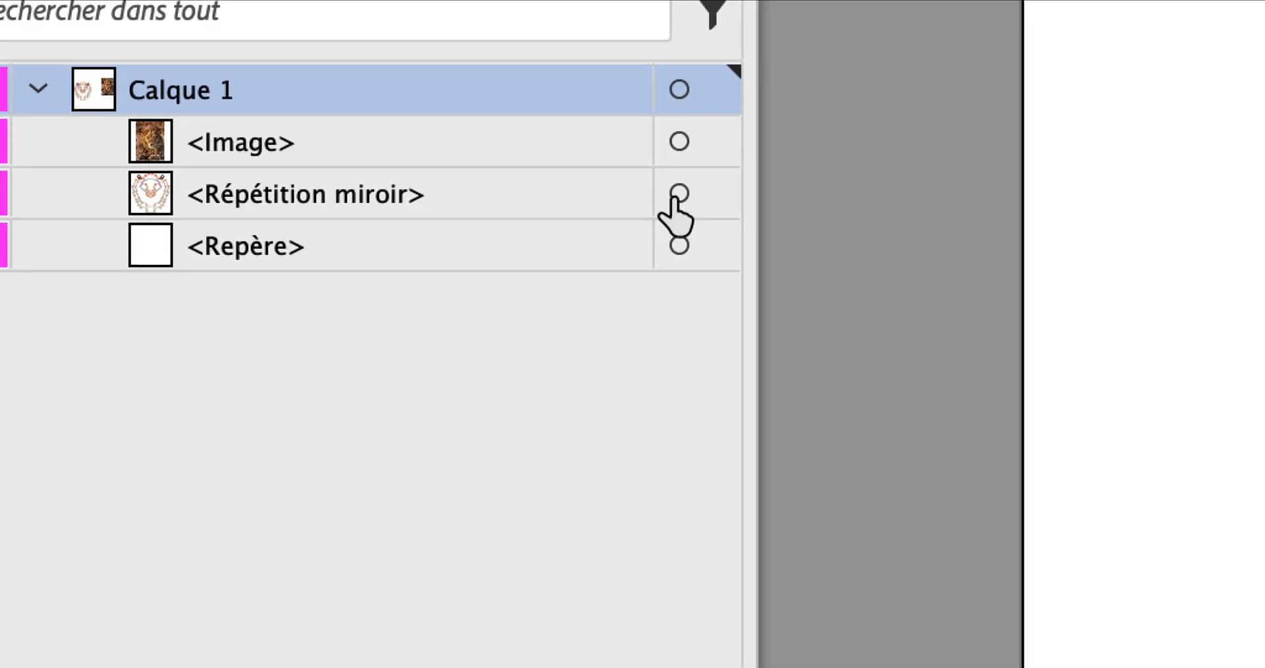
Target the mirror repeat in symetrie-11 anguleux DÉCOMPOSÉE.ai and release it into its original paths.
left_click(714, 197)
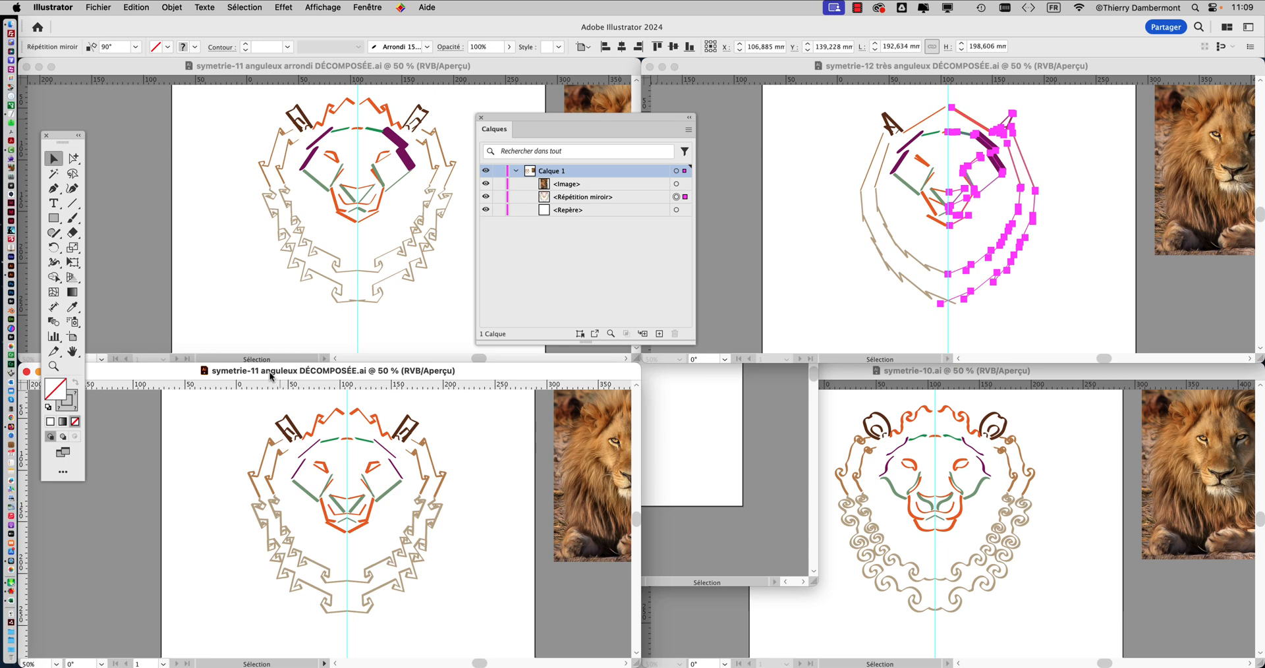
left_click(172, 8)
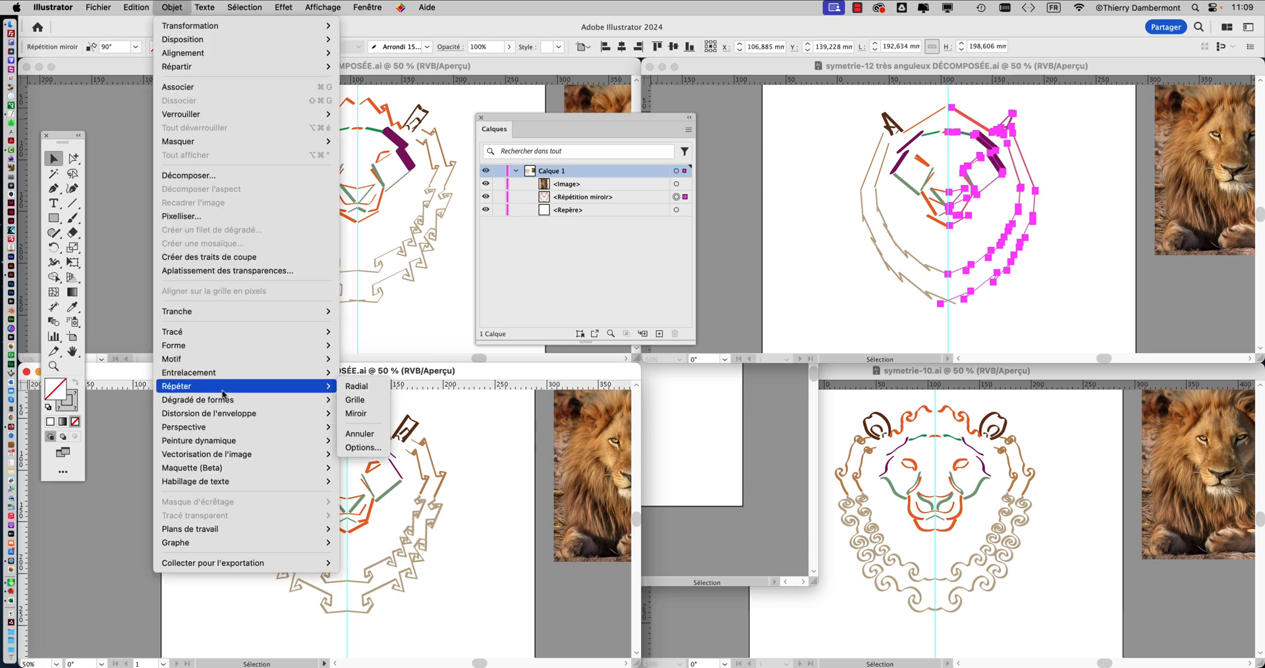
mouse_move(222, 396)
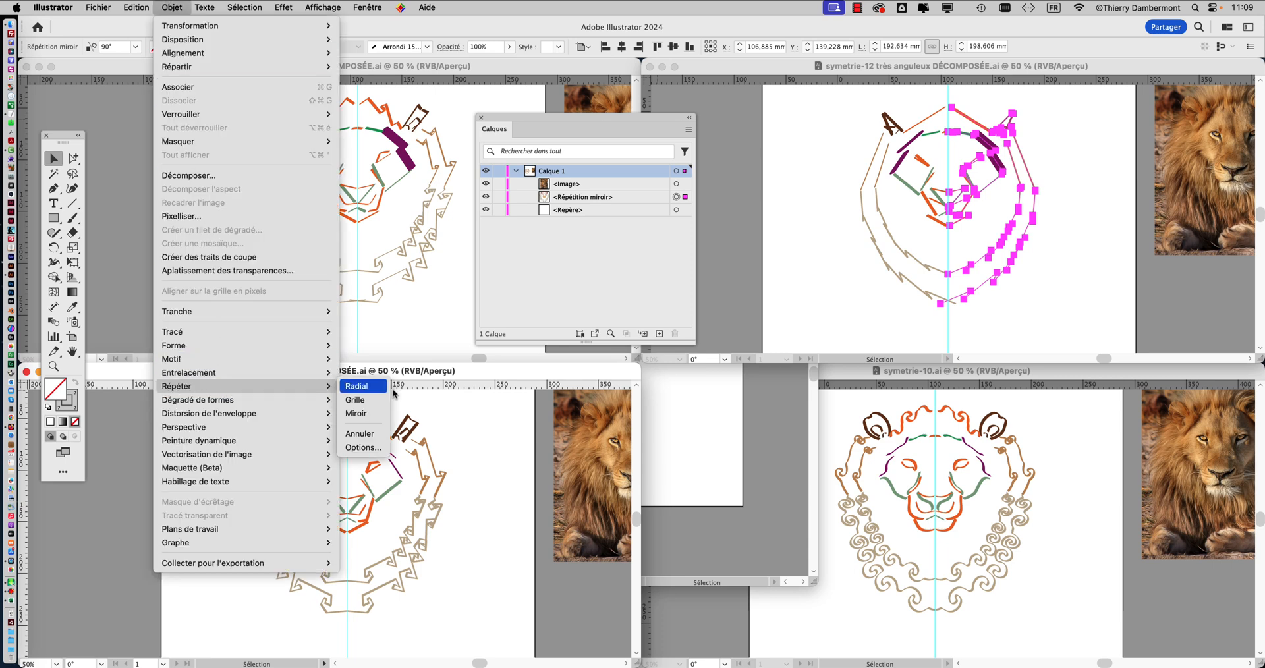
left_click(381, 433)
Create a copy of the released symetrie-11 anguleux lion half reflected across the vertical axis.
left_click(171, 7)
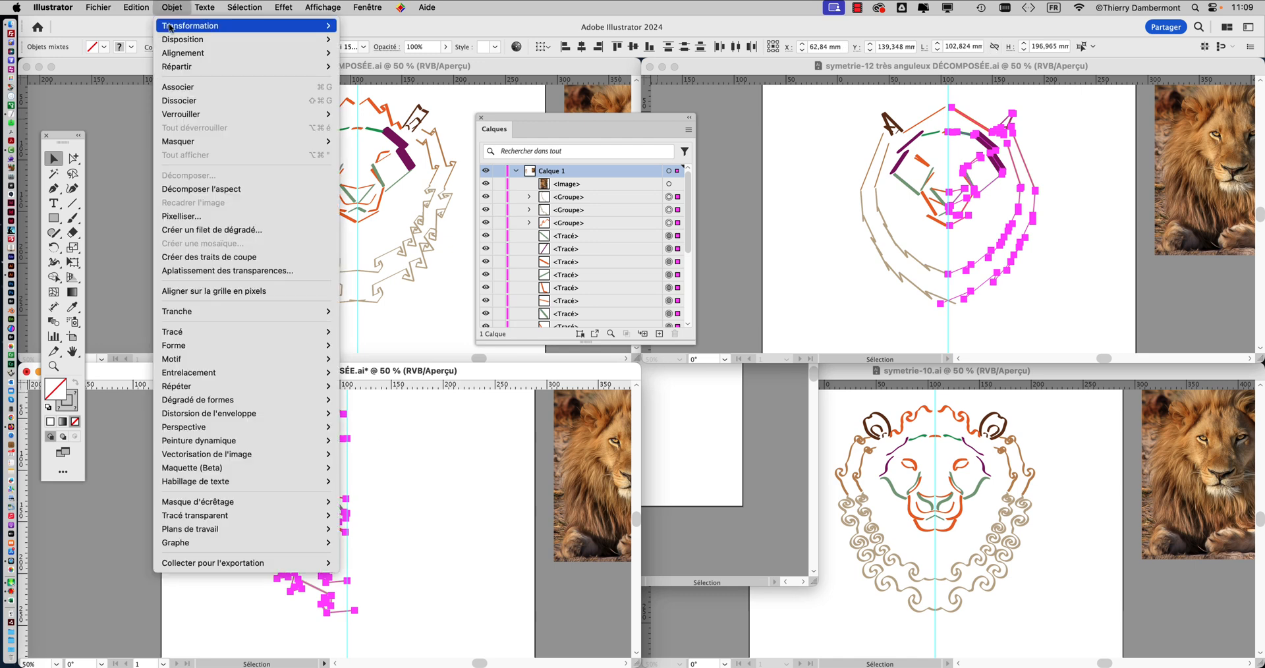
mouse_move(197, 25)
left_click(402, 73)
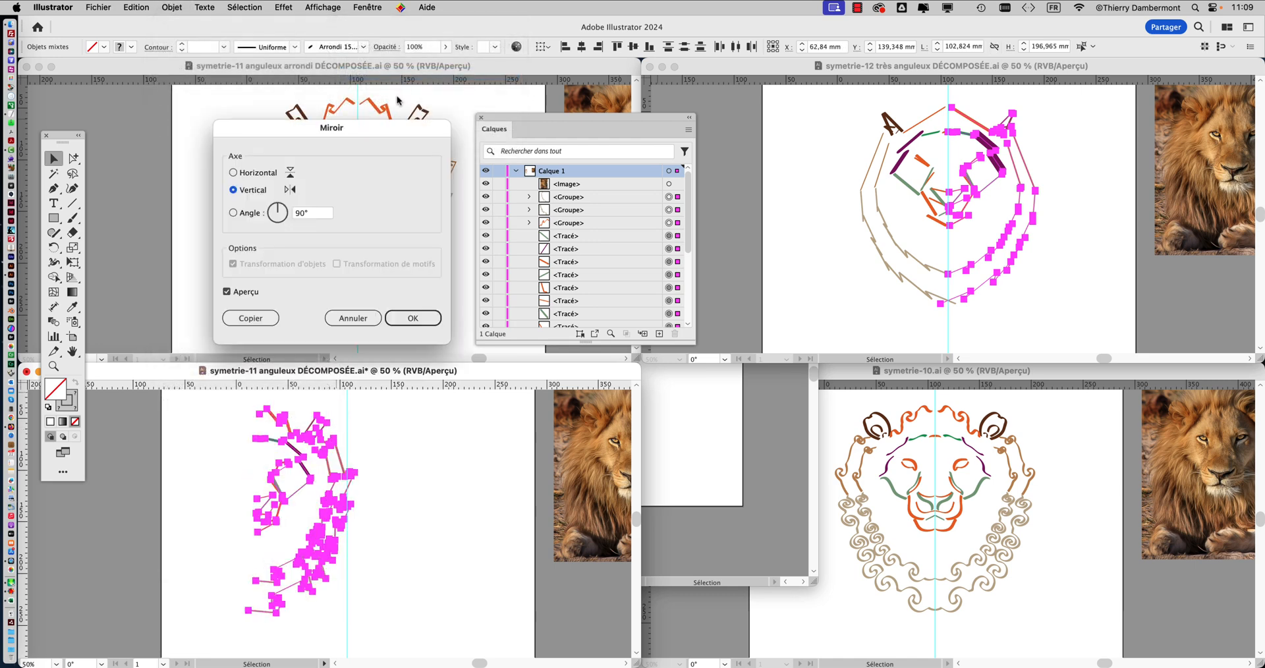
left_click(251, 318)
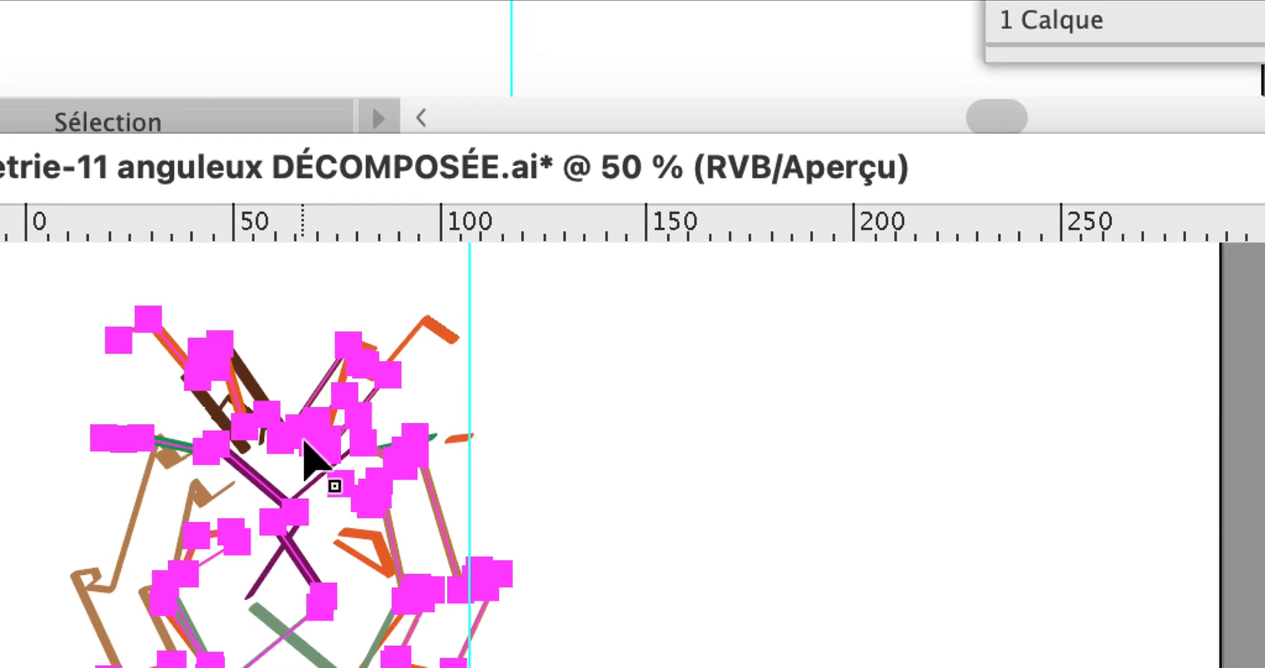
Move the symetrie-11 anguleux reflected copy across the vertical guide to join the original half, and clear the selection.
left_click_drag(334, 397, 656, 410)
mouse_move(367, 440)
left_mouse_down()
mouse_move(414, 440)
mouse_move(381, 440)
left_mouse_up()
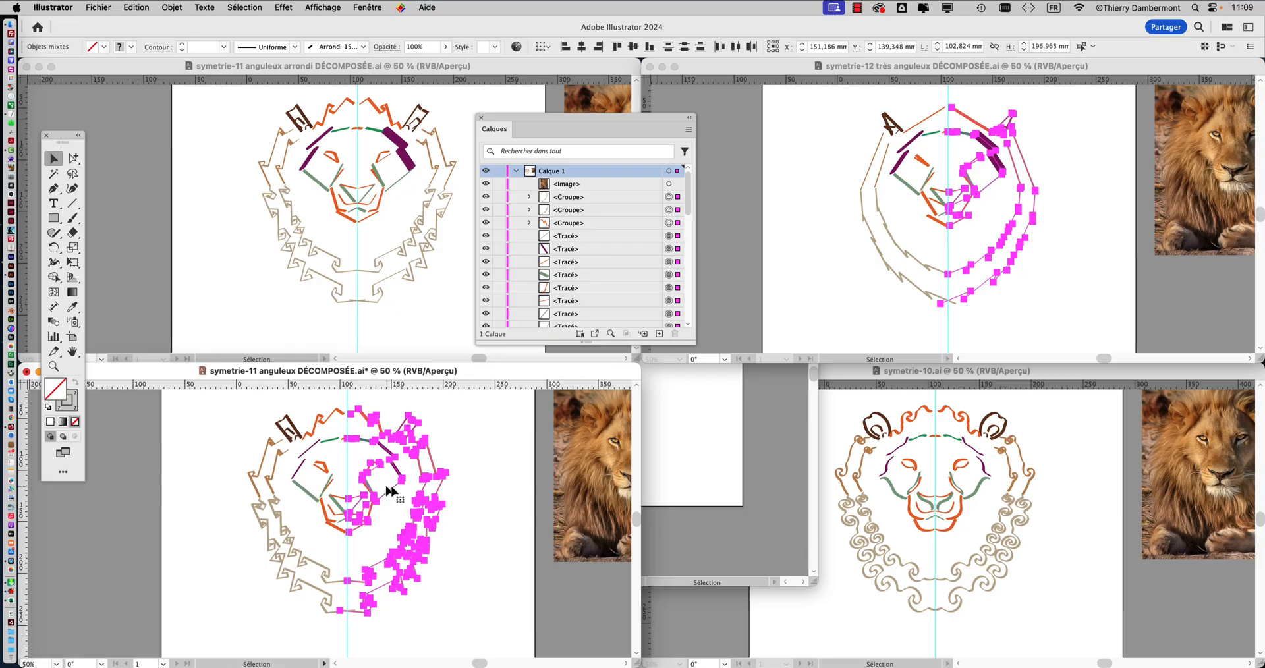
left_click(660, 458)
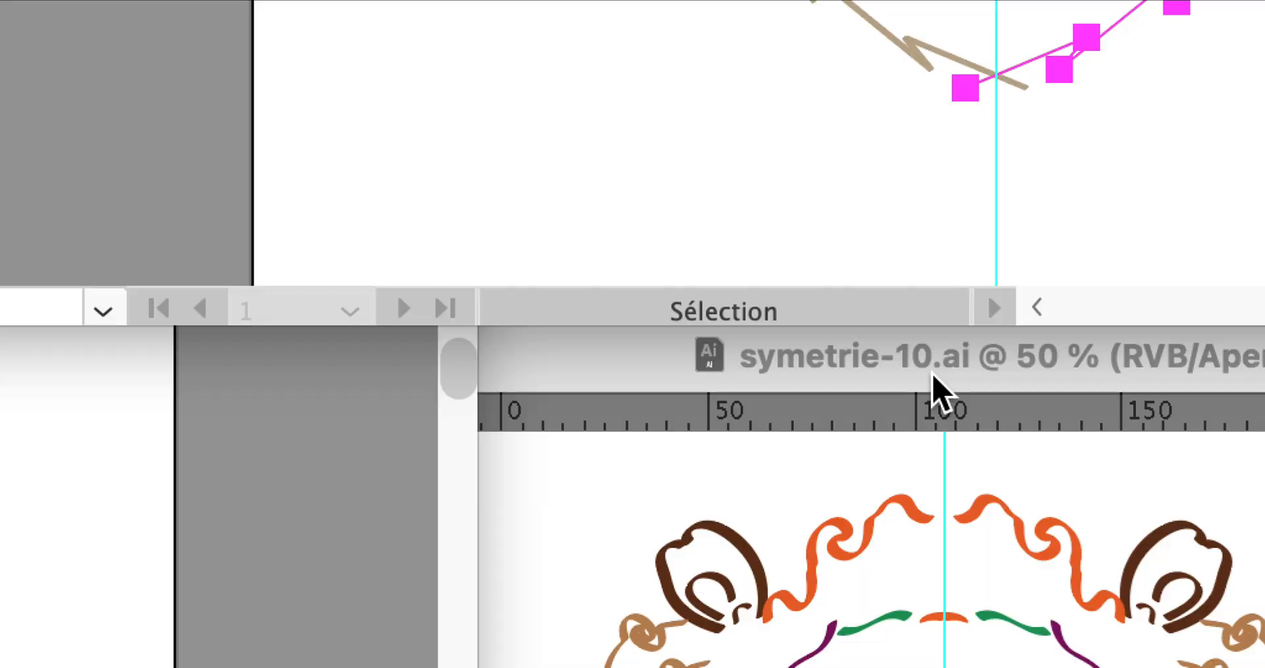
Save the symetrie-10.ai document as symetrie-10 DÉCOMPOSÉ.ai in Adobe Illustrator format.
left_click(932, 378)
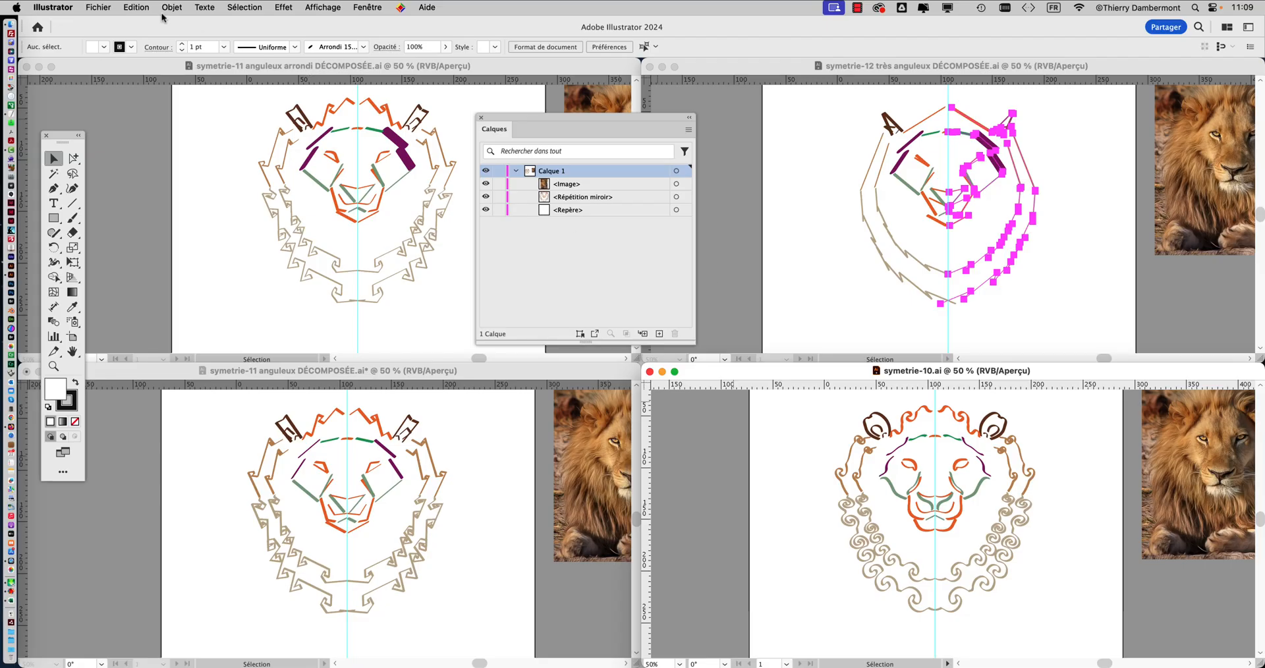
left_click(109, 7)
left_click(114, 140)
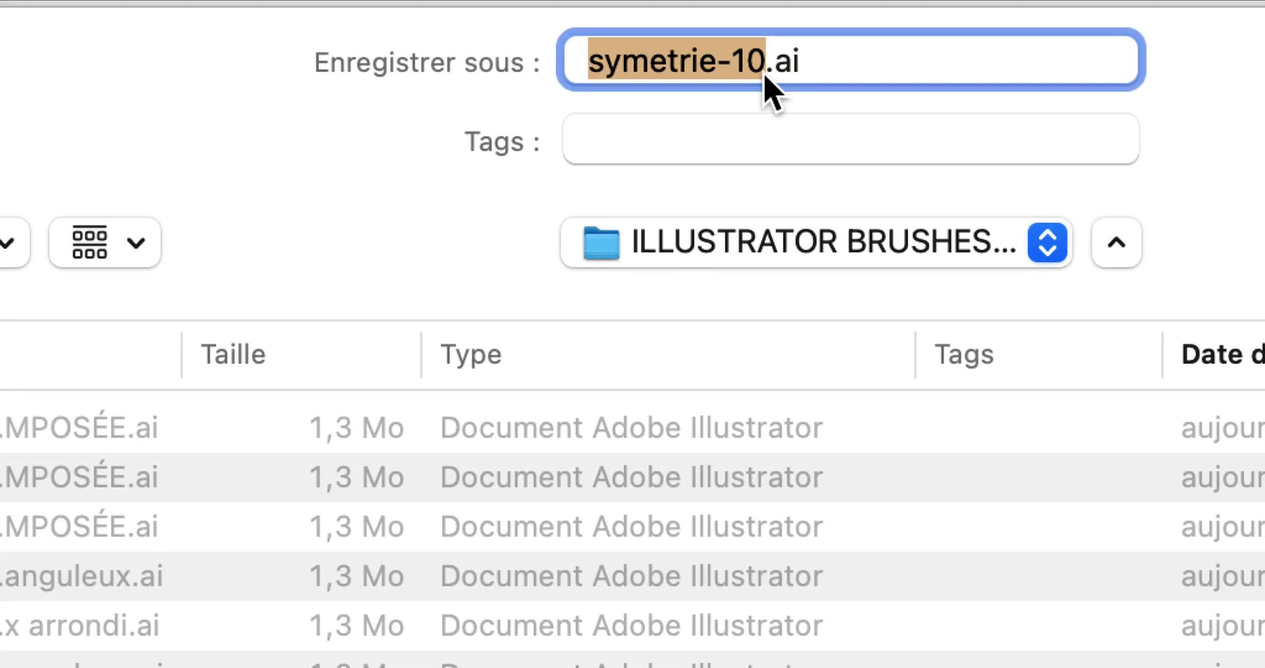
left_click(765, 76)
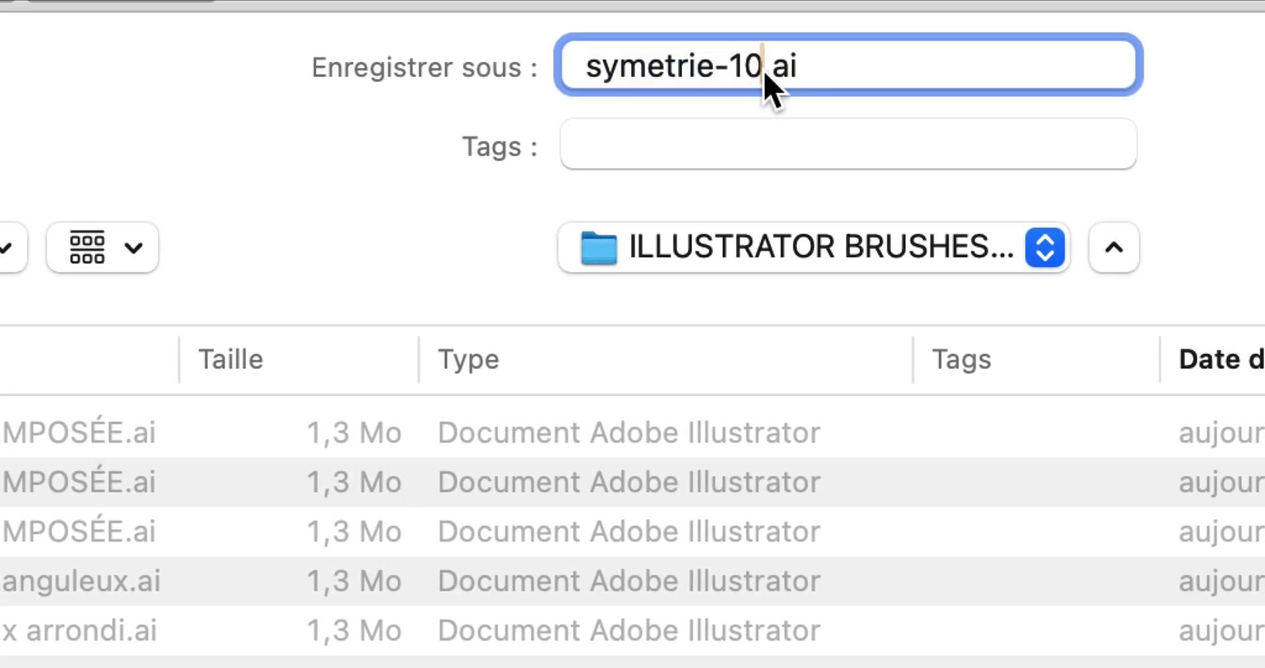
type("DÉCOMPOSÉ")
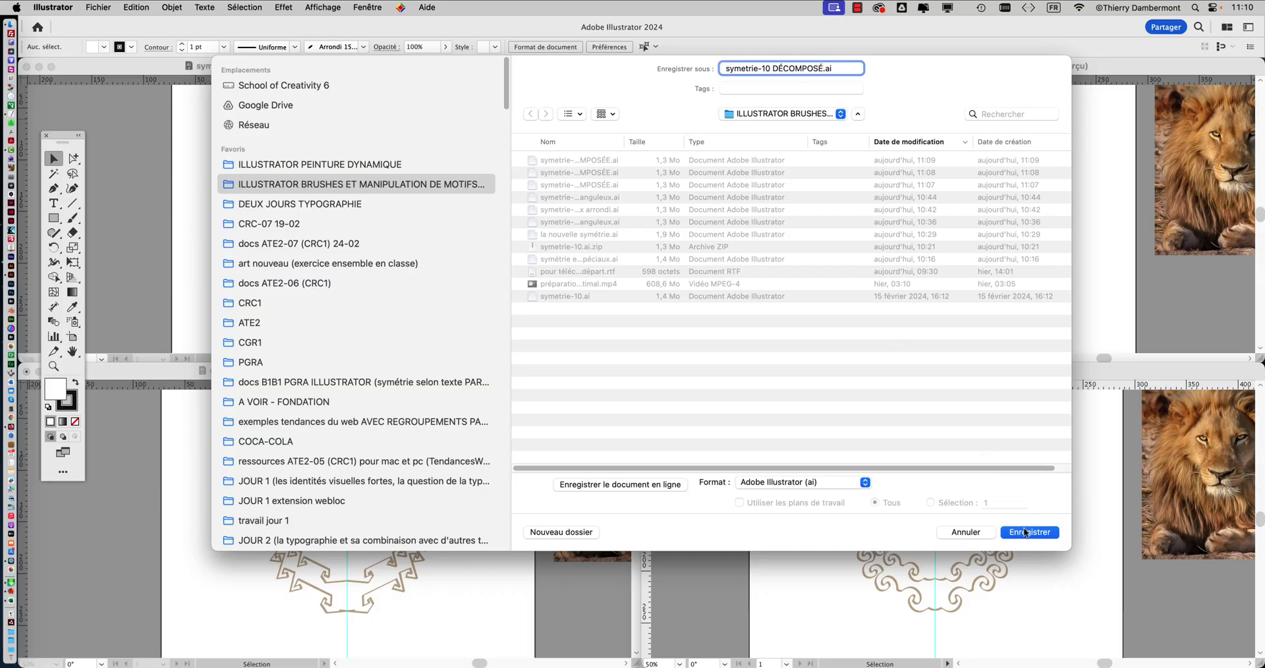
left_click(1024, 531)
left_click(1150, 479)
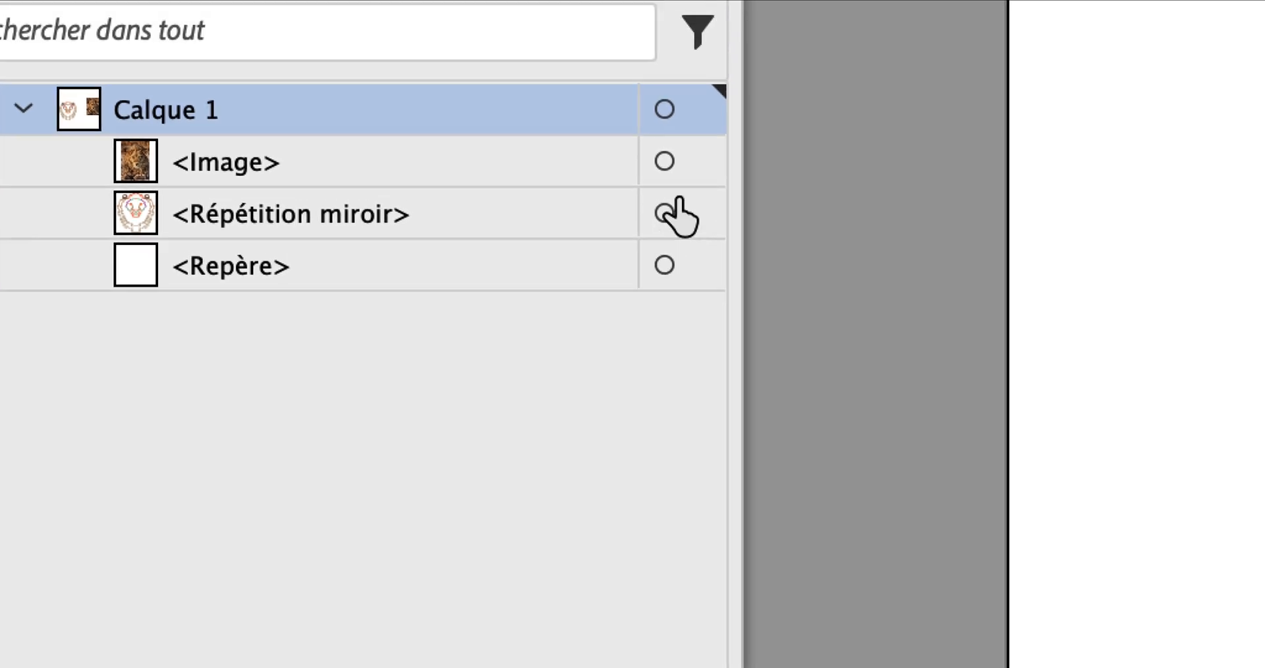
Target the mirror repeat in symetrie-10 DÉCOMPOSÉ.ai and release it into its original paths.
left_click(671, 199)
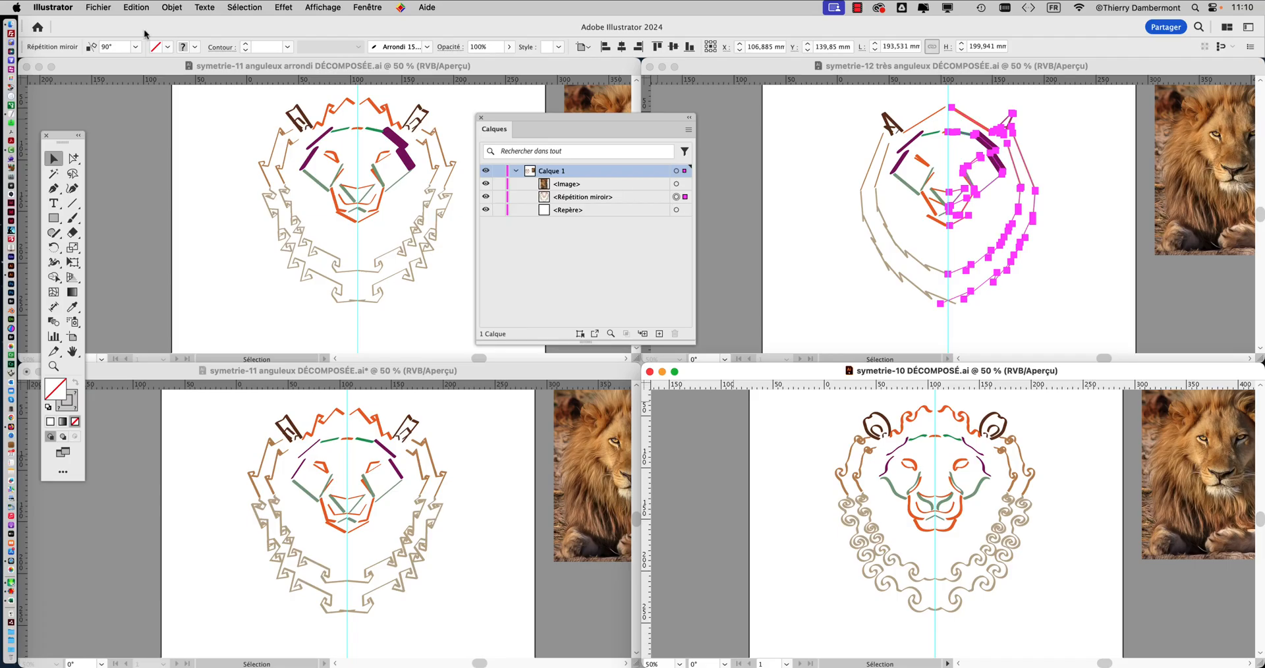
left_click(172, 7)
mouse_move(206, 360)
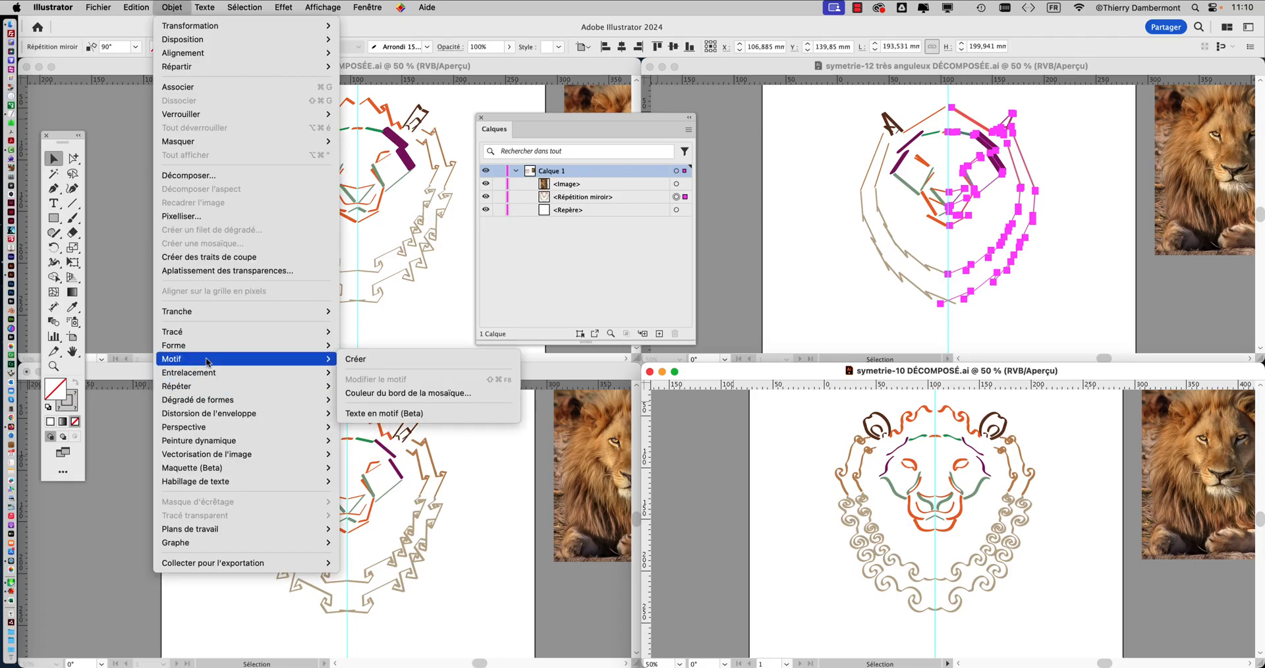
mouse_move(218, 386)
left_click(365, 433)
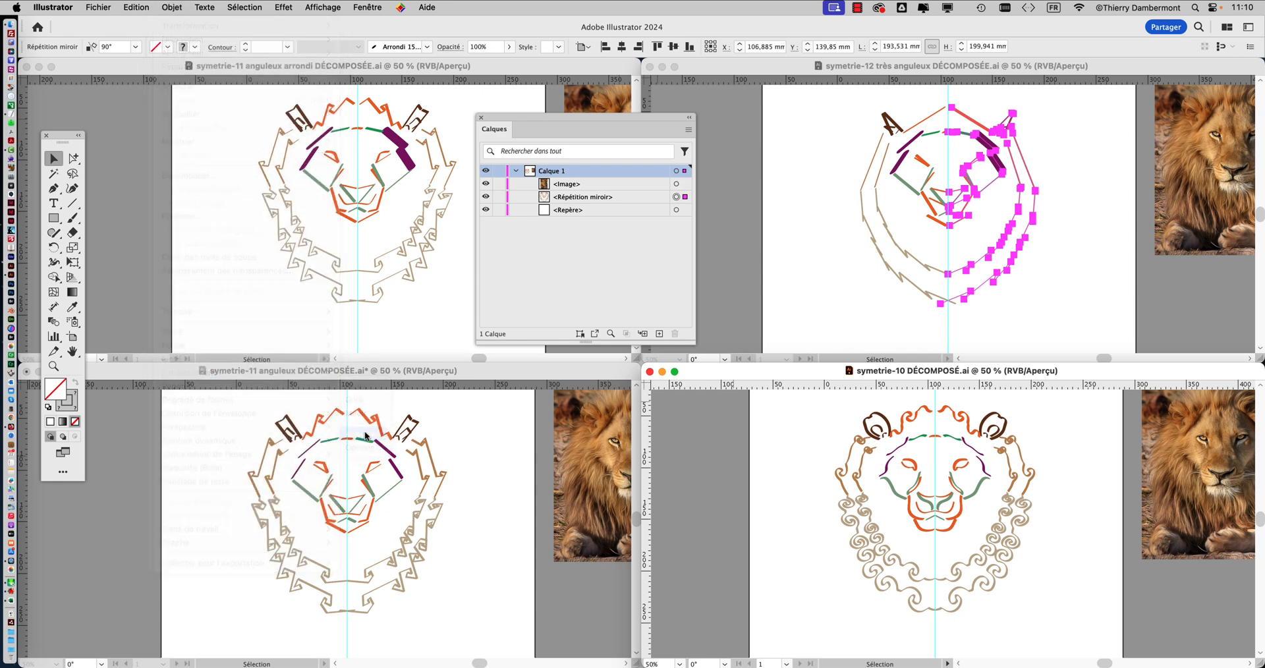
Create a copy of the released symetrie-10 lion half reflected across the vertical axis.
left_click(172, 7)
mouse_move(197, 26)
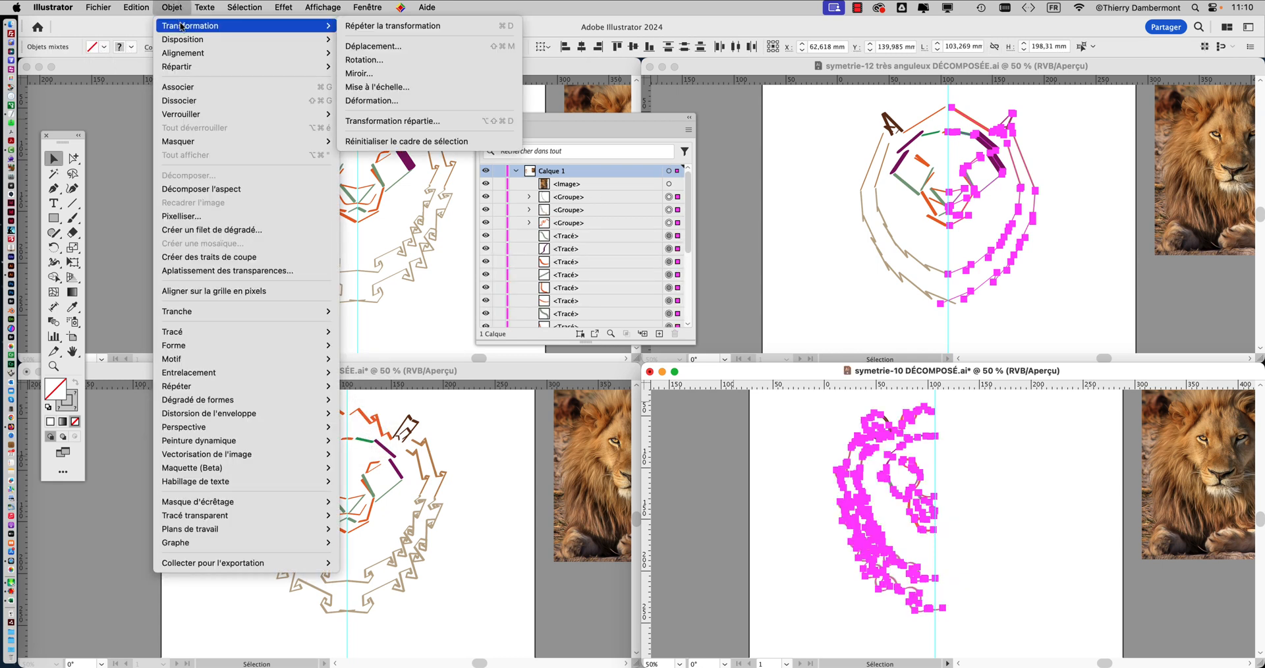
left_click(372, 73)
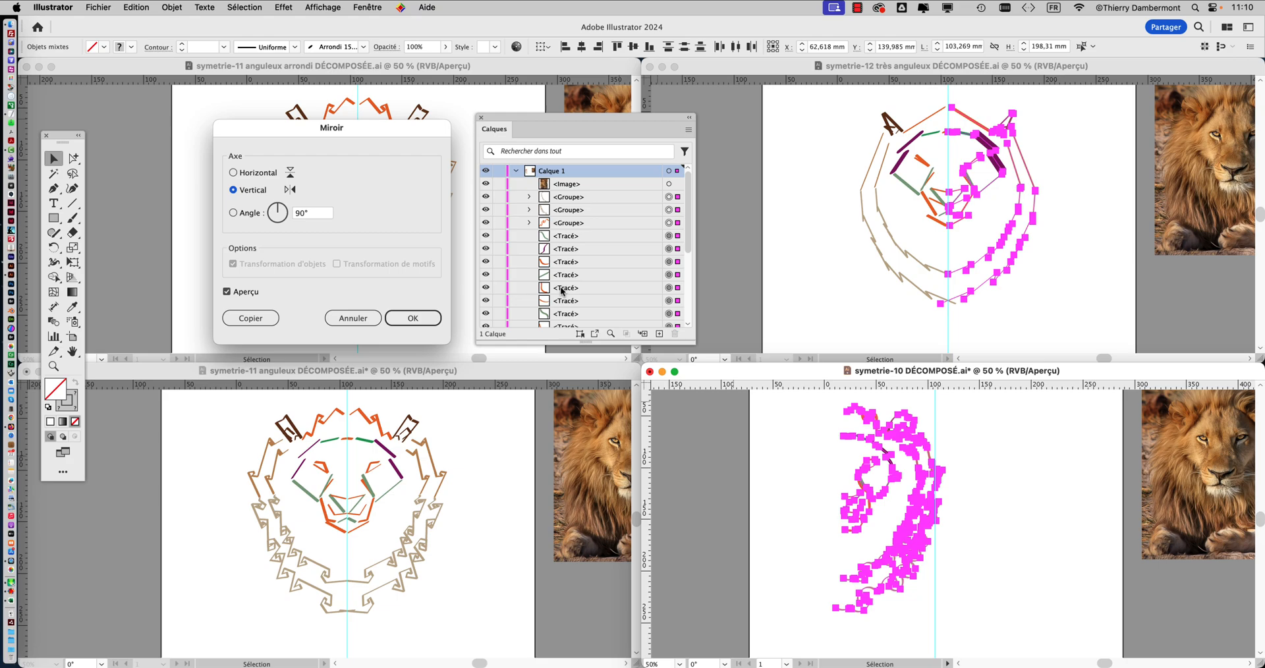
left_click(252, 318)
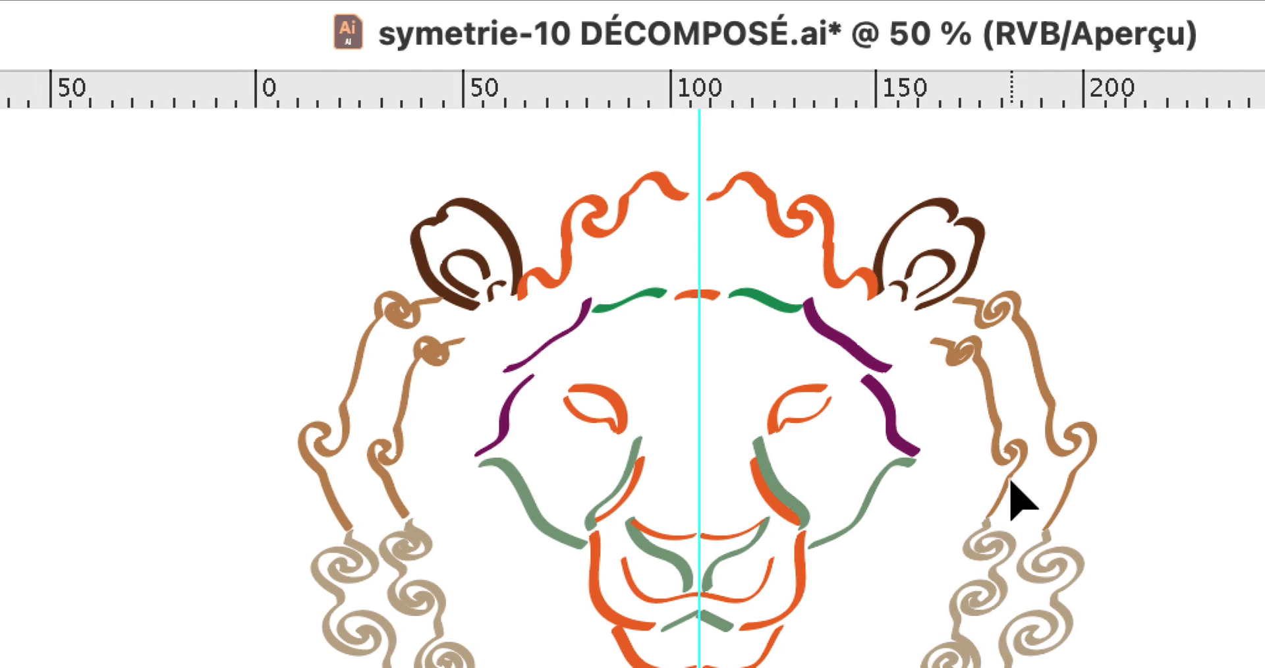
Move the symetrie-10 reflected copy across the vertical guide to join the original half, and clear the selections there and in symetrie-12 très anguleux.
left_click(1010, 483)
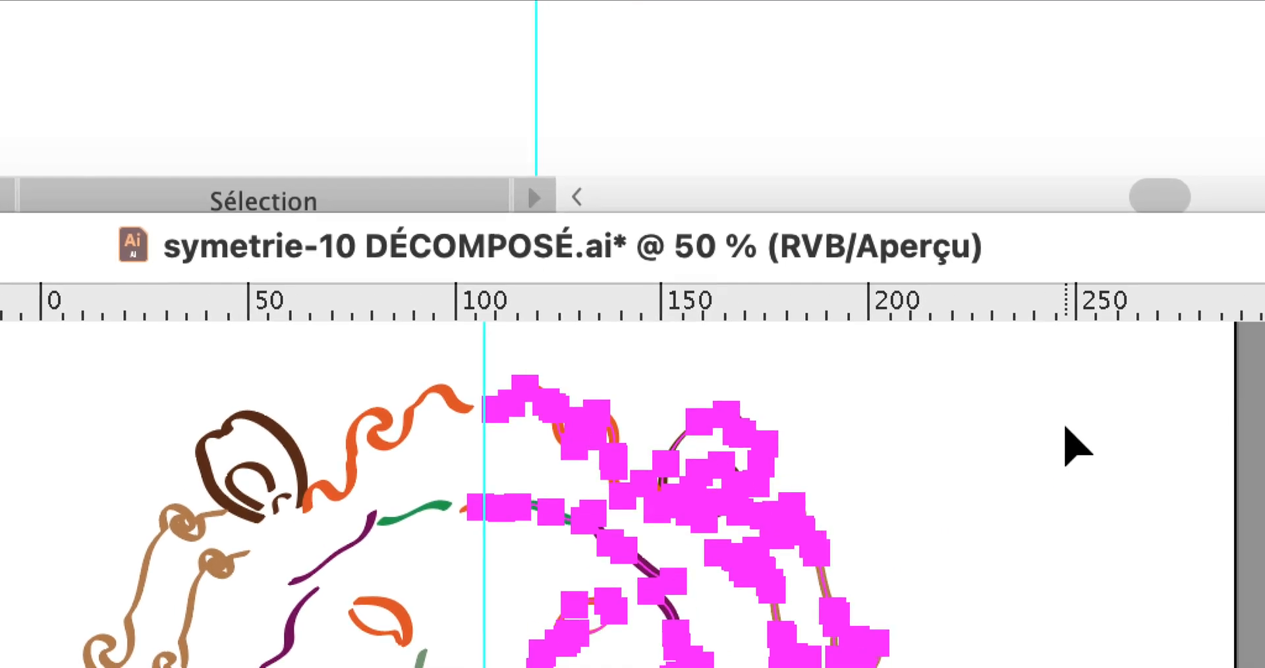
left_click(1063, 421)
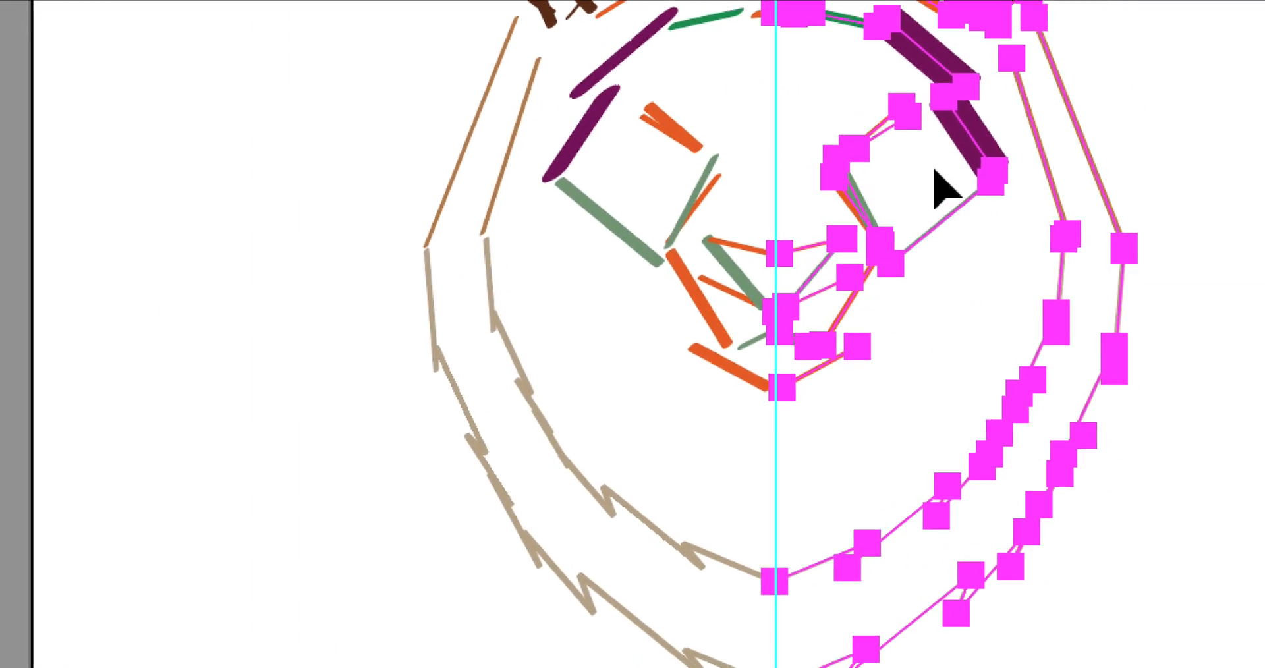
left_click(990, 159)
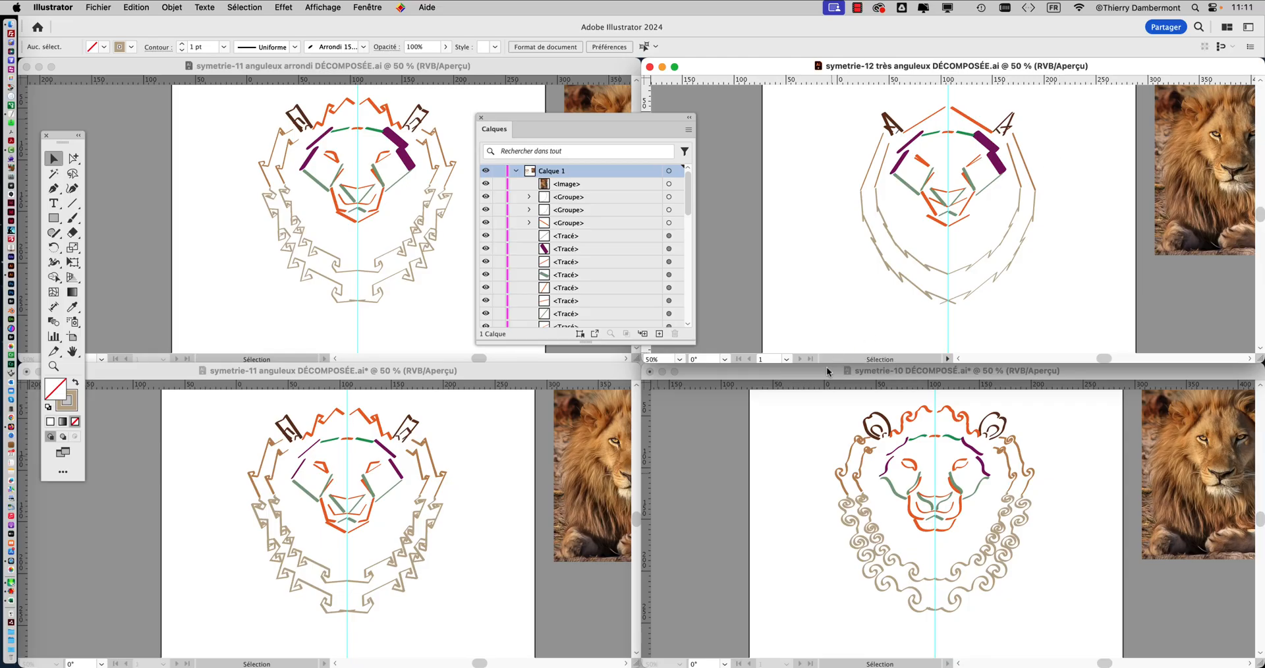
Save the rebuilt lion drawing in the symetrie-10 DÉCOMPOSÉ.ai document.
left_click(827, 372)
left_click(102, 7)
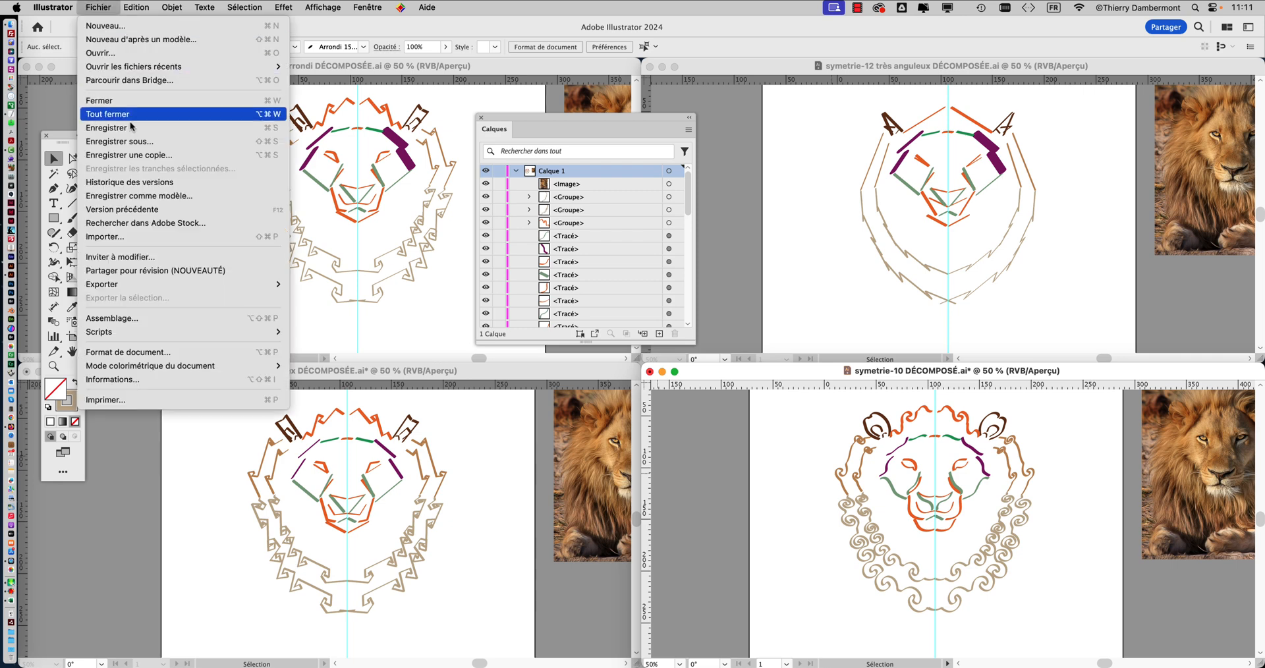
left_click(254, 164)
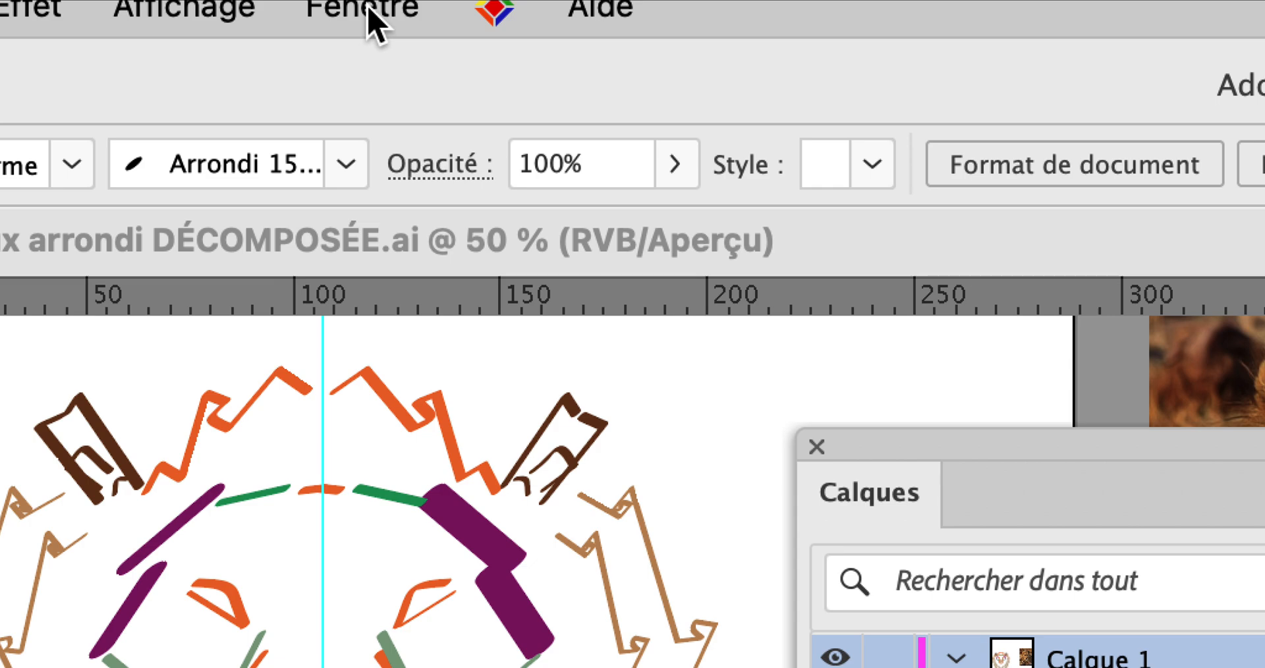
Bring the blank Sans titre - 1 document in front of the lion drawings and close the floating layers list.
left_click(369, 9)
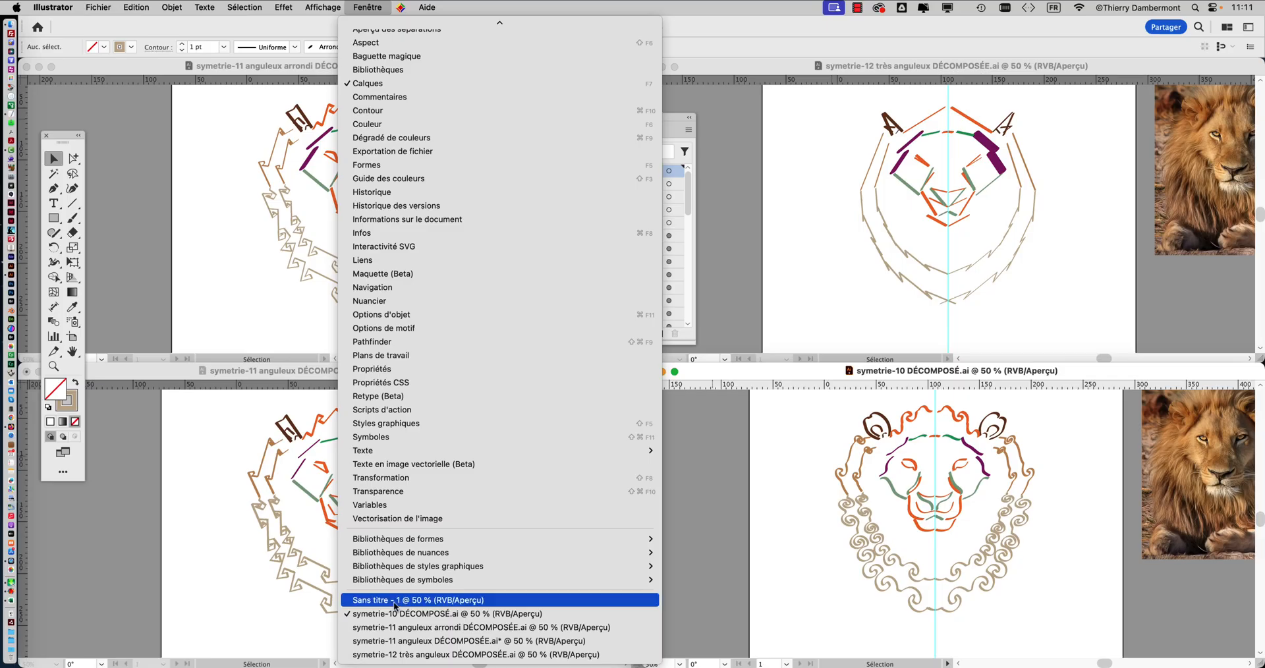
left_click(395, 600)
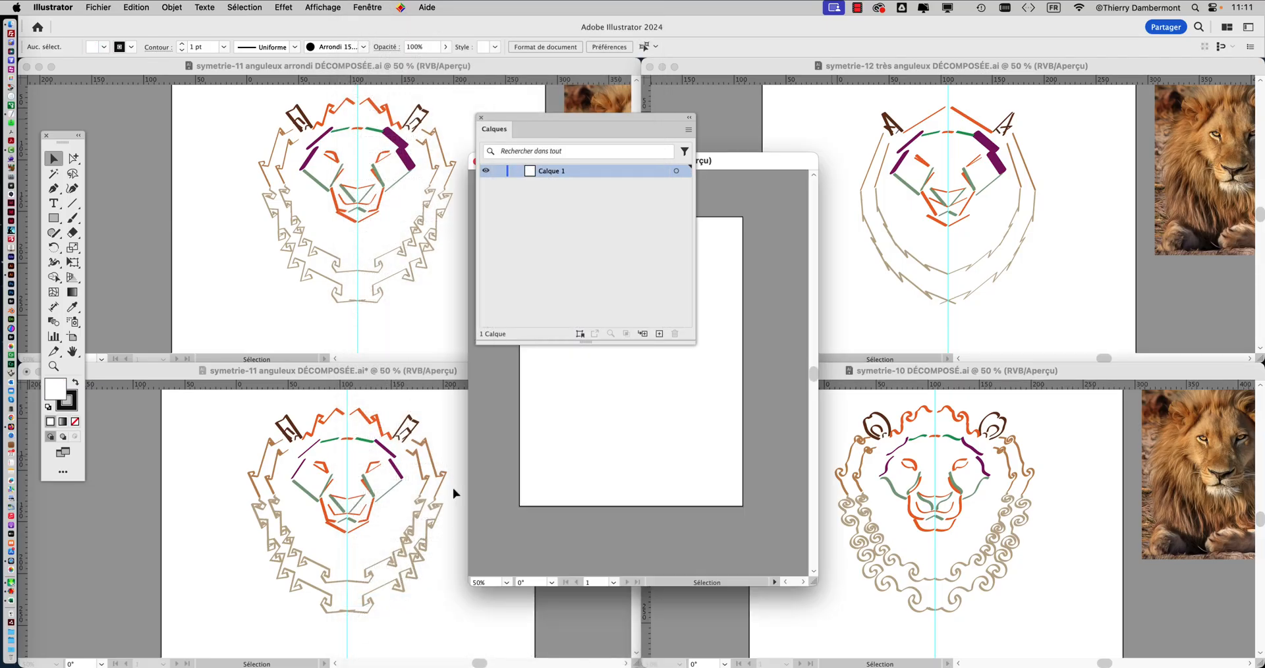
left_click(482, 118)
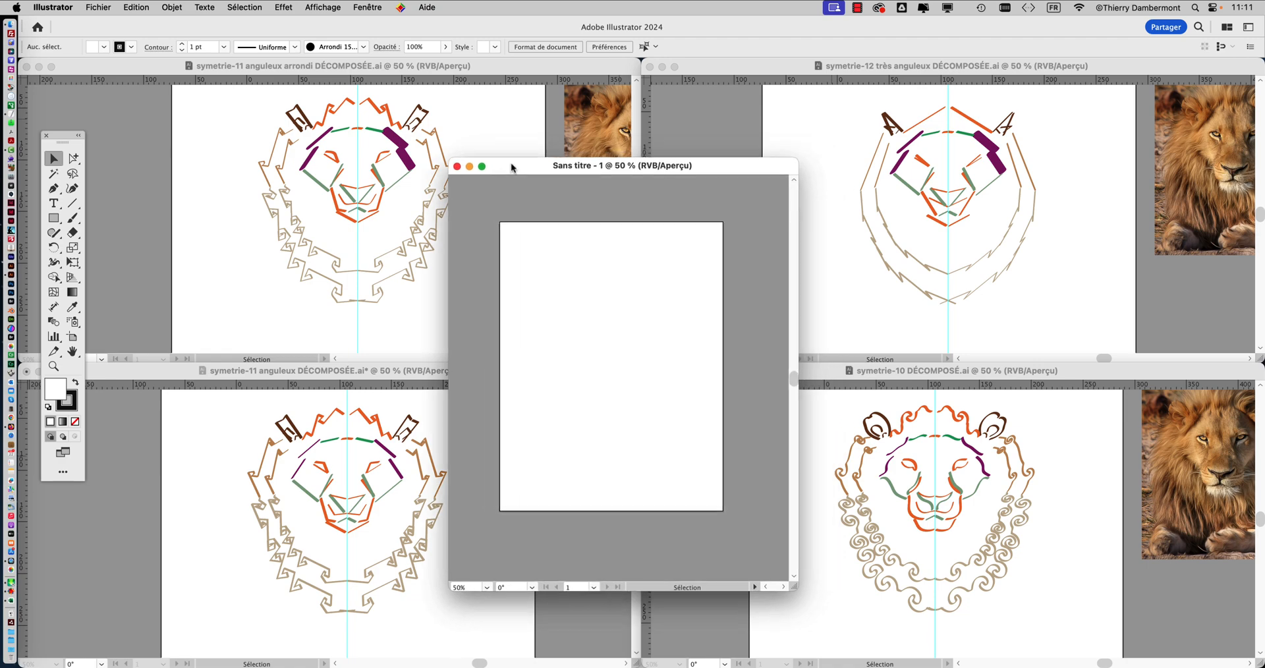